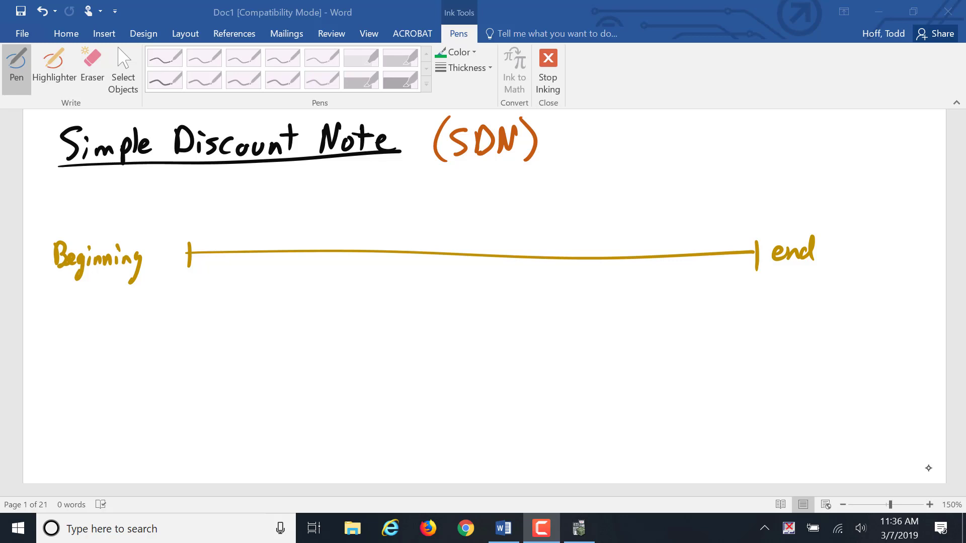
Underline SDN and write 'Face Value' in green ink, with an arrow to the end of the timeline.
{"action": "left_click", "coordinate": [503, 165]}
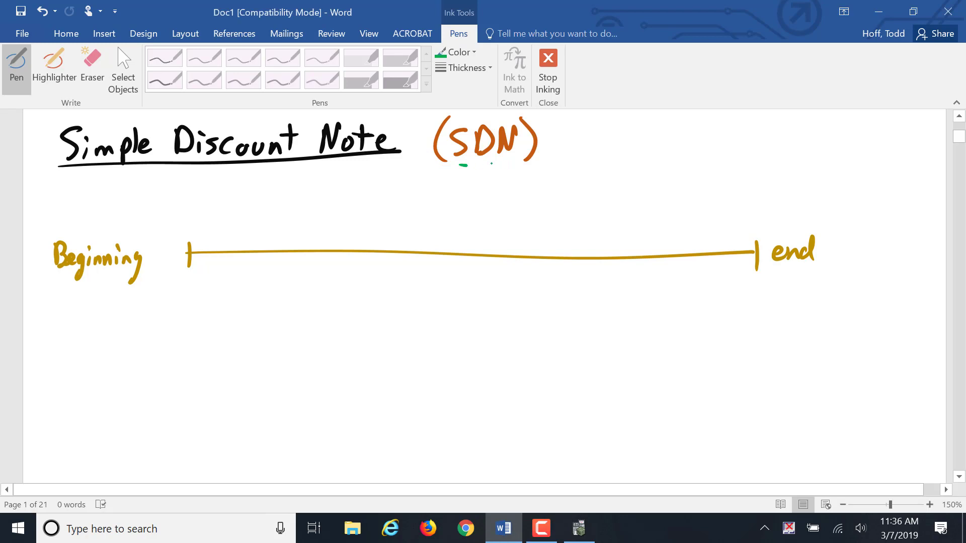
{"action": "left_click_drag", "start_coordinate": [491, 163], "coordinate": [501, 164]}
{"action": "mouse_move", "coordinate": [564, 131]}
{"action": "left_mouse_down"}
{"action": "mouse_move", "coordinate": [562, 153]}
{"action": "mouse_move", "coordinate": [581, 129]}
{"action": "mouse_move", "coordinate": [580, 140]}
{"action": "left_mouse_up"}
{"action": "mouse_move", "coordinate": [590, 140]}
{"action": "left_mouse_down"}
{"action": "mouse_move", "coordinate": [582, 147]}
{"action": "mouse_move", "coordinate": [592, 150]}
{"action": "left_mouse_up"}
{"action": "mouse_move", "coordinate": [606, 140]}
{"action": "left_mouse_down"}
{"action": "mouse_move", "coordinate": [605, 150]}
{"action": "mouse_move", "coordinate": [659, 127]}
{"action": "mouse_move", "coordinate": [666, 149]}
{"action": "left_mouse_up"}
{"action": "mouse_move", "coordinate": [670, 128]}
{"action": "left_mouse_down"}
{"action": "mouse_move", "coordinate": [672, 149]}
{"action": "mouse_move", "coordinate": [704, 137]}
{"action": "left_mouse_up"}
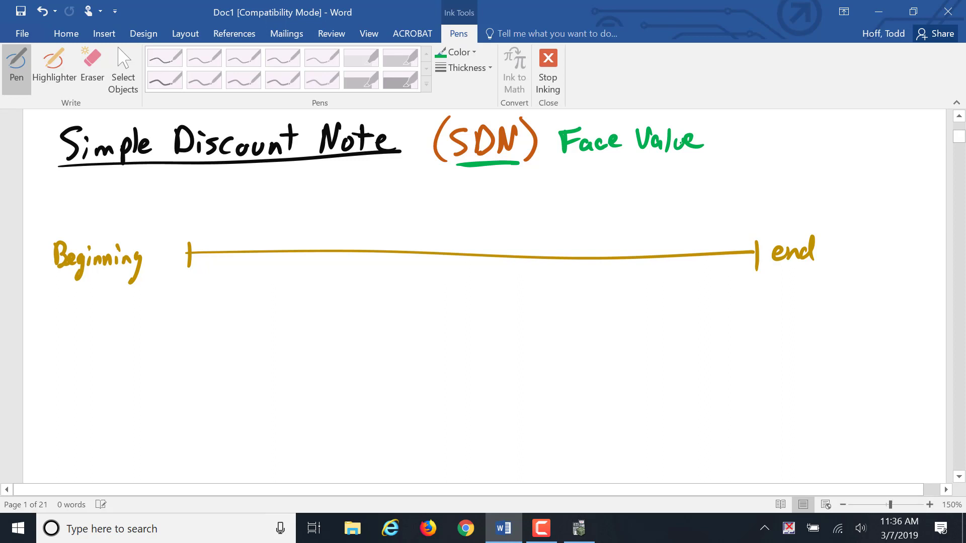
{"action": "mouse_move", "coordinate": [577, 160]}
{"action": "left_mouse_down"}
{"action": "mouse_move", "coordinate": [694, 154]}
{"action": "mouse_move", "coordinate": [753, 226]}
{"action": "left_mouse_up"}
{"action": "left_click_drag", "start_coordinate": [764, 217], "coordinate": [753, 227]}
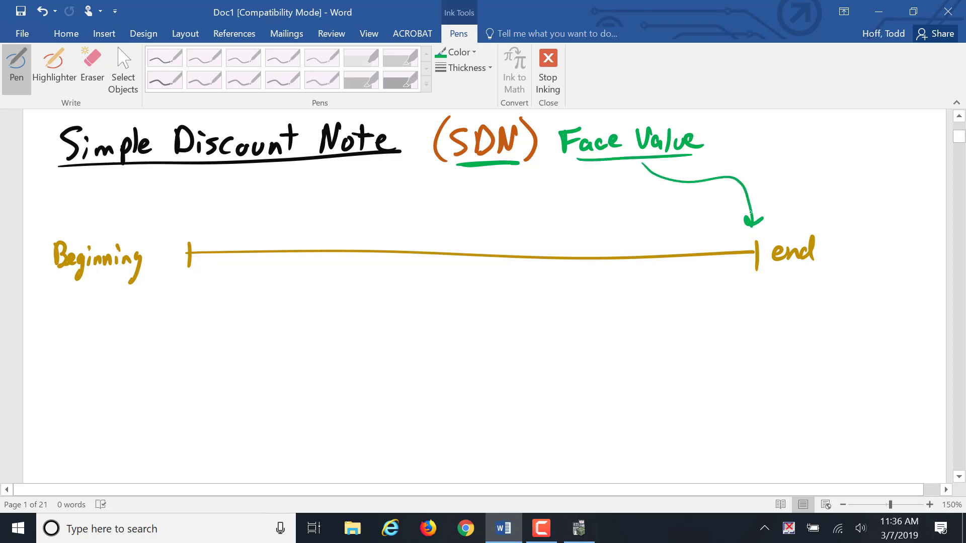
In purple ink, write 'Discount (I)' above the timeline with arrows pointing left toward the beginning.
{"action": "left_click", "coordinate": [456, 52]}
{"action": "left_click", "coordinate": [543, 162]}
{"action": "left_click_drag", "start_coordinate": [384, 217], "coordinate": [386, 245]}
{"action": "mouse_move", "coordinate": [400, 230]}
{"action": "left_mouse_down"}
{"action": "mouse_move", "coordinate": [400, 245]}
{"action": "mouse_move", "coordinate": [403, 226]}
{"action": "left_mouse_up"}
{"action": "mouse_move", "coordinate": [422, 232]}
{"action": "left_mouse_down"}
{"action": "mouse_move", "coordinate": [416, 246]}
{"action": "mouse_move", "coordinate": [429, 247]}
{"action": "left_mouse_up"}
{"action": "mouse_move", "coordinate": [441, 235]}
{"action": "left_mouse_down"}
{"action": "mouse_move", "coordinate": [436, 242]}
{"action": "mouse_move", "coordinate": [442, 236]}
{"action": "left_mouse_up"}
{"action": "left_click_drag", "start_coordinate": [448, 236], "coordinate": [489, 247]}
{"action": "mouse_move", "coordinate": [481, 236]}
{"action": "left_mouse_down"}
{"action": "mouse_move", "coordinate": [497, 232]}
{"action": "mouse_move", "coordinate": [508, 253]}
{"action": "mouse_move", "coordinate": [534, 256]}
{"action": "left_mouse_up"}
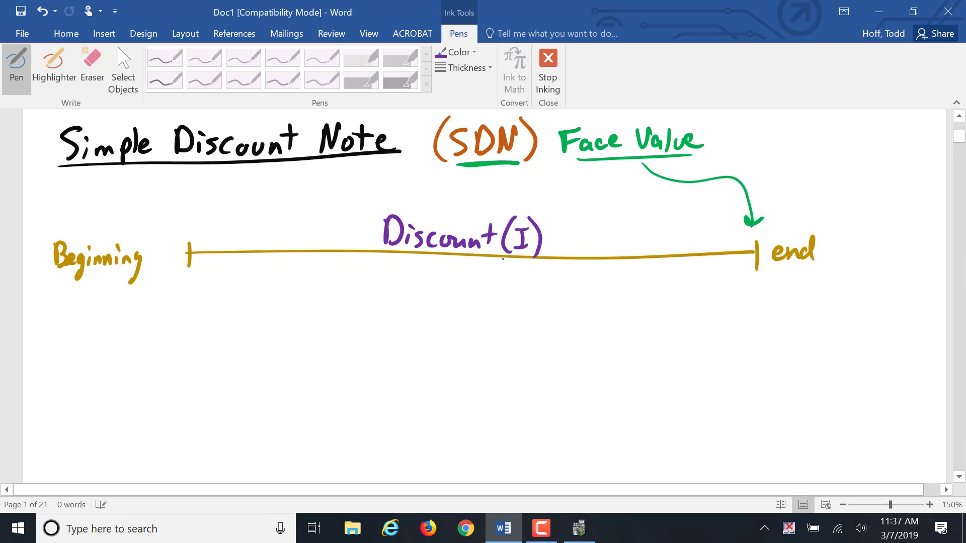
{"action": "mouse_move", "coordinate": [721, 230]}
{"action": "left_mouse_down"}
{"action": "mouse_move", "coordinate": [572, 230]}
{"action": "mouse_move", "coordinate": [585, 234]}
{"action": "left_mouse_up"}
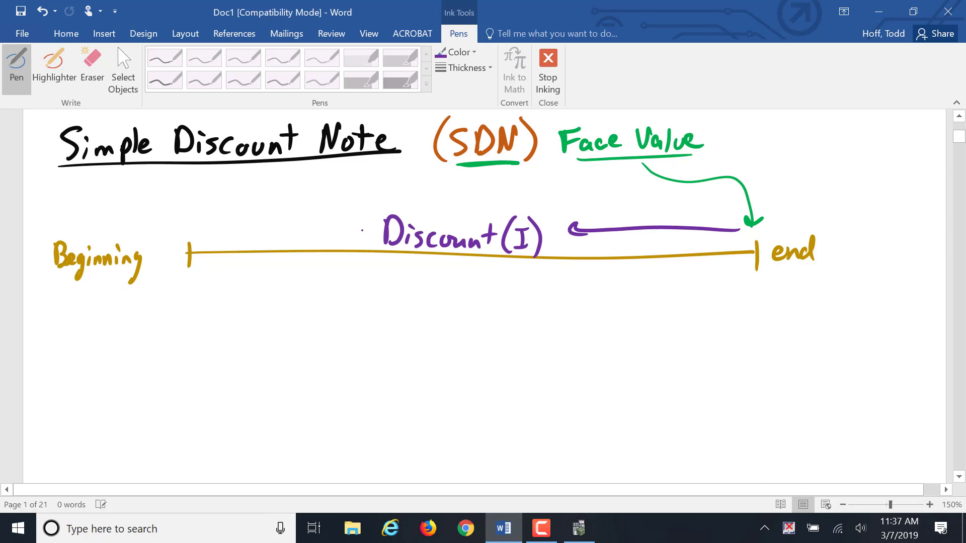
{"action": "mouse_move", "coordinate": [372, 225]}
{"action": "left_mouse_down"}
{"action": "mouse_move", "coordinate": [218, 218]}
{"action": "mouse_move", "coordinate": [229, 233]}
{"action": "left_mouse_up"}
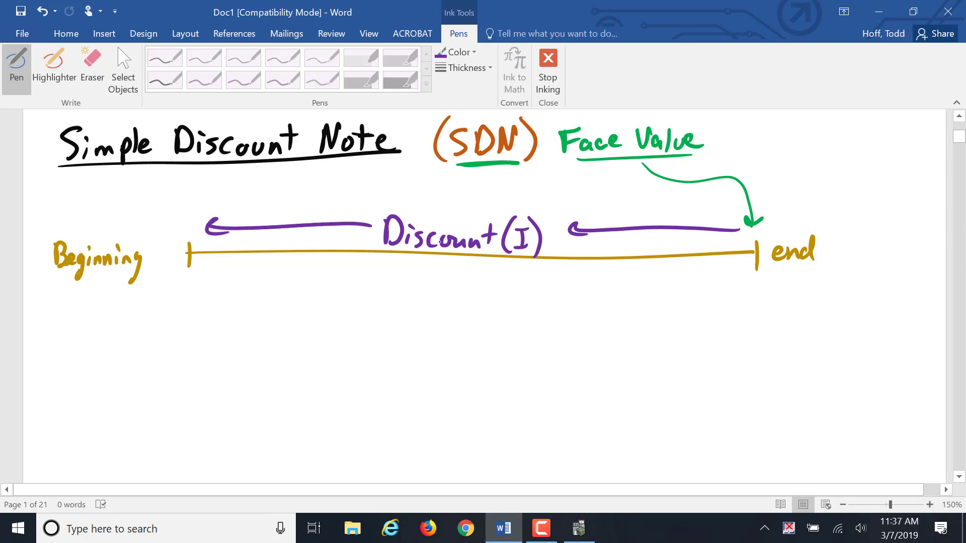
Write 'proceeds' in red ink at the beginning of the timeline.
{"action": "left_click", "coordinate": [458, 52]}
{"action": "left_click", "coordinate": [452, 162]}
{"action": "mouse_move", "coordinate": [158, 210]}
{"action": "left_mouse_down"}
{"action": "mouse_move", "coordinate": [162, 239]}
{"action": "mouse_move", "coordinate": [175, 216]}
{"action": "mouse_move", "coordinate": [227, 181]}
{"action": "mouse_move", "coordinate": [226, 202]}
{"action": "left_mouse_up"}
{"action": "left_click_drag", "start_coordinate": [234, 199], "coordinate": [157, 237]}
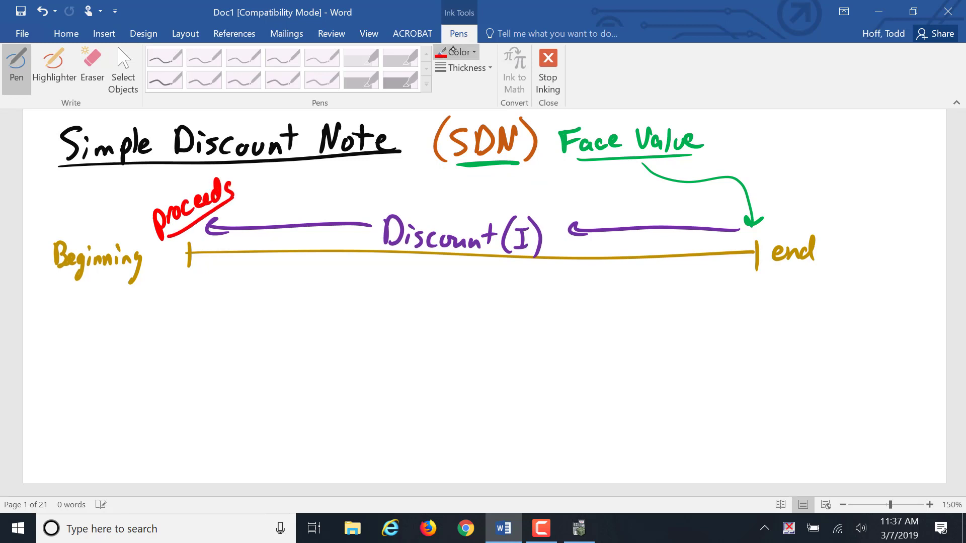
In black ink, begin the problem below the timeline with $4,200 at 6.8% SDN.
{"action": "left_click", "coordinate": [455, 52]}
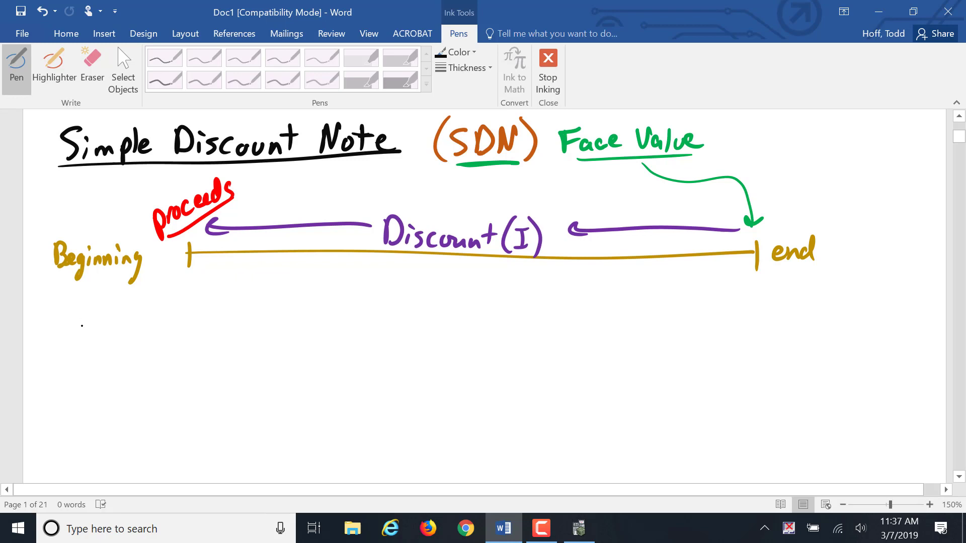
{"action": "mouse_move", "coordinate": [82, 326]}
{"action": "left_mouse_down"}
{"action": "mouse_move", "coordinate": [70, 353]}
{"action": "mouse_move", "coordinate": [119, 354]}
{"action": "mouse_move", "coordinate": [145, 338]}
{"action": "mouse_move", "coordinate": [221, 349]}
{"action": "left_mouse_up"}
{"action": "mouse_move", "coordinate": [250, 318]}
{"action": "left_mouse_down"}
{"action": "mouse_move", "coordinate": [236, 341]}
{"action": "mouse_move", "coordinate": [271, 340]}
{"action": "mouse_move", "coordinate": [274, 358]}
{"action": "left_mouse_up"}
{"action": "mouse_move", "coordinate": [276, 346]}
{"action": "left_mouse_down"}
{"action": "mouse_move", "coordinate": [275, 363]}
{"action": "mouse_move", "coordinate": [302, 351]}
{"action": "mouse_move", "coordinate": [309, 334]}
{"action": "mouse_move", "coordinate": [425, 352]}
{"action": "mouse_move", "coordinate": [454, 327]}
{"action": "mouse_move", "coordinate": [477, 336]}
{"action": "mouse_move", "coordinate": [476, 353]}
{"action": "left_mouse_up"}
{"action": "left_click", "coordinate": [438, 353]}
{"action": "left_click_drag", "start_coordinate": [514, 328], "coordinate": [497, 352]}
{"action": "mouse_move", "coordinate": [517, 331]}
{"action": "left_mouse_down"}
{"action": "mouse_move", "coordinate": [524, 353]}
{"action": "mouse_move", "coordinate": [547, 352]}
{"action": "mouse_move", "coordinate": [558, 326]}
{"action": "left_mouse_up"}
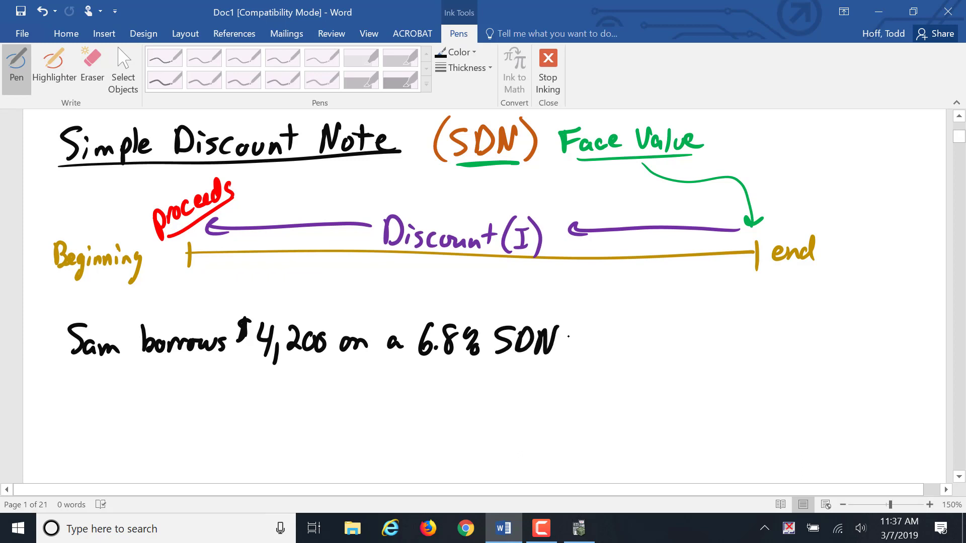
Continue the line with 'for 90 days. Find the'.
{"action": "left_click_drag", "start_coordinate": [590, 350], "coordinate": [586, 354]}
{"action": "mouse_move", "coordinate": [579, 342]}
{"action": "left_mouse_down"}
{"action": "mouse_move", "coordinate": [598, 341]}
{"action": "mouse_move", "coordinate": [603, 353]}
{"action": "left_mouse_up"}
{"action": "mouse_move", "coordinate": [609, 353]}
{"action": "left_mouse_down"}
{"action": "mouse_move", "coordinate": [617, 343]}
{"action": "mouse_move", "coordinate": [648, 355]}
{"action": "mouse_move", "coordinate": [661, 330]}
{"action": "mouse_move", "coordinate": [677, 353]}
{"action": "left_mouse_up"}
{"action": "mouse_move", "coordinate": [689, 327]}
{"action": "left_mouse_down"}
{"action": "mouse_move", "coordinate": [691, 356]}
{"action": "mouse_move", "coordinate": [708, 364]}
{"action": "mouse_move", "coordinate": [715, 355]}
{"action": "left_mouse_up"}
{"action": "left_click", "coordinate": [730, 353]}
{"action": "mouse_move", "coordinate": [757, 328]}
{"action": "left_mouse_down"}
{"action": "mouse_move", "coordinate": [756, 355]}
{"action": "mouse_move", "coordinate": [775, 330]}
{"action": "left_mouse_up"}
{"action": "left_click_drag", "start_coordinate": [758, 342], "coordinate": [798, 353]}
{"action": "left_click", "coordinate": [786, 336]}
{"action": "mouse_move", "coordinate": [815, 345]}
{"action": "left_mouse_down"}
{"action": "mouse_move", "coordinate": [805, 353]}
{"action": "mouse_move", "coordinate": [845, 354]}
{"action": "left_mouse_up"}
{"action": "left_click_drag", "start_coordinate": [840, 343], "coordinate": [882, 347]}
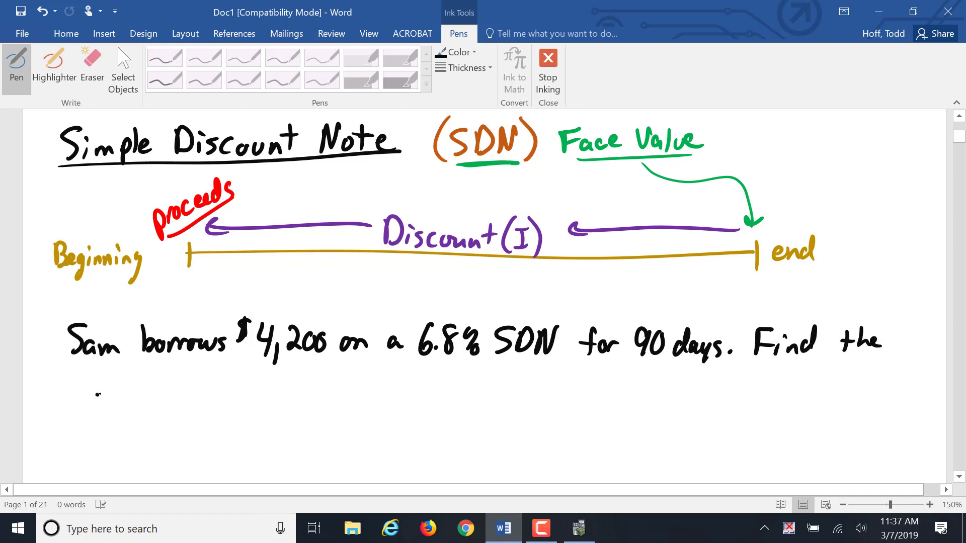
Finish the problem on the next line with 'discount and proceeds.'.
{"action": "mouse_move", "coordinate": [100, 395]}
{"action": "left_mouse_down"}
{"action": "mouse_move", "coordinate": [92, 408]}
{"action": "mouse_move", "coordinate": [102, 408]}
{"action": "left_mouse_up"}
{"action": "left_click", "coordinate": [106, 389]}
{"action": "mouse_move", "coordinate": [107, 395]}
{"action": "left_mouse_down"}
{"action": "mouse_move", "coordinate": [108, 409]}
{"action": "mouse_move", "coordinate": [130, 409]}
{"action": "left_mouse_up"}
{"action": "left_click_drag", "start_coordinate": [147, 401], "coordinate": [187, 409]}
{"action": "mouse_move", "coordinate": [197, 387]}
{"action": "left_mouse_down"}
{"action": "mouse_move", "coordinate": [198, 410]}
{"action": "mouse_move", "coordinate": [207, 397]}
{"action": "mouse_move", "coordinate": [247, 410]}
{"action": "left_mouse_up"}
{"action": "left_click_drag", "start_coordinate": [255, 402], "coordinate": [269, 410]}
{"action": "mouse_move", "coordinate": [284, 398]}
{"action": "left_mouse_down"}
{"action": "mouse_move", "coordinate": [280, 410]}
{"action": "mouse_move", "coordinate": [307, 424]}
{"action": "left_mouse_up"}
{"action": "left_click_drag", "start_coordinate": [308, 403], "coordinate": [329, 398]}
{"action": "mouse_move", "coordinate": [339, 398]}
{"action": "left_mouse_down"}
{"action": "mouse_move", "coordinate": [341, 410]}
{"action": "mouse_move", "coordinate": [382, 411]}
{"action": "left_mouse_up"}
{"action": "left_click_drag", "start_coordinate": [394, 385], "coordinate": [401, 411]}
{"action": "left_click", "coordinate": [416, 409]}
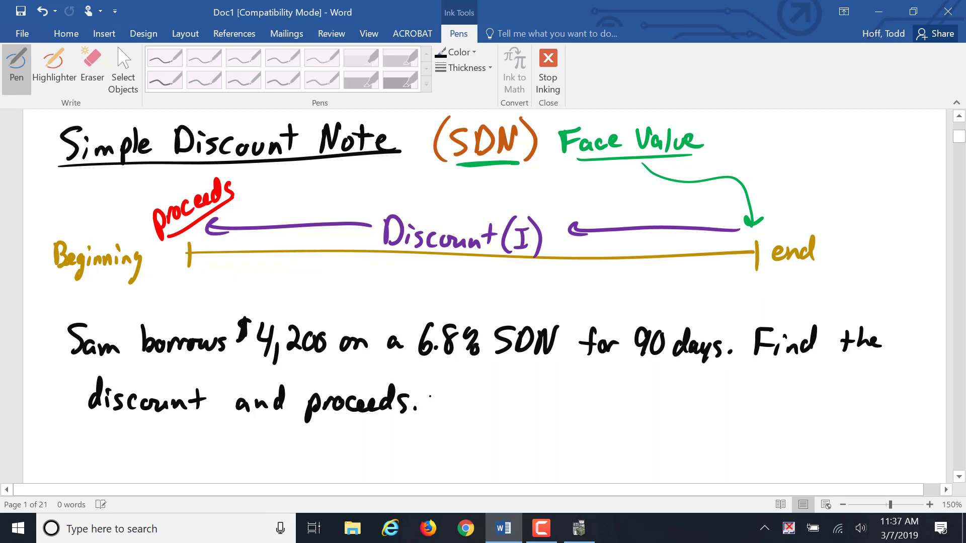
{"action": "left_click", "coordinate": [459, 52]}
{"action": "key", "text": "Escape"}
Circle Discount (I), proceeds and the beginning tick mark in red.
{"action": "mouse_move", "coordinate": [557, 196]}
{"action": "left_mouse_down"}
{"action": "mouse_move", "coordinate": [367, 239]}
{"action": "mouse_move", "coordinate": [510, 211]}
{"action": "left_mouse_up"}
{"action": "mouse_move", "coordinate": [244, 179]}
{"action": "left_mouse_down"}
{"action": "mouse_move", "coordinate": [138, 190]}
{"action": "mouse_move", "coordinate": [206, 176]}
{"action": "left_mouse_up"}
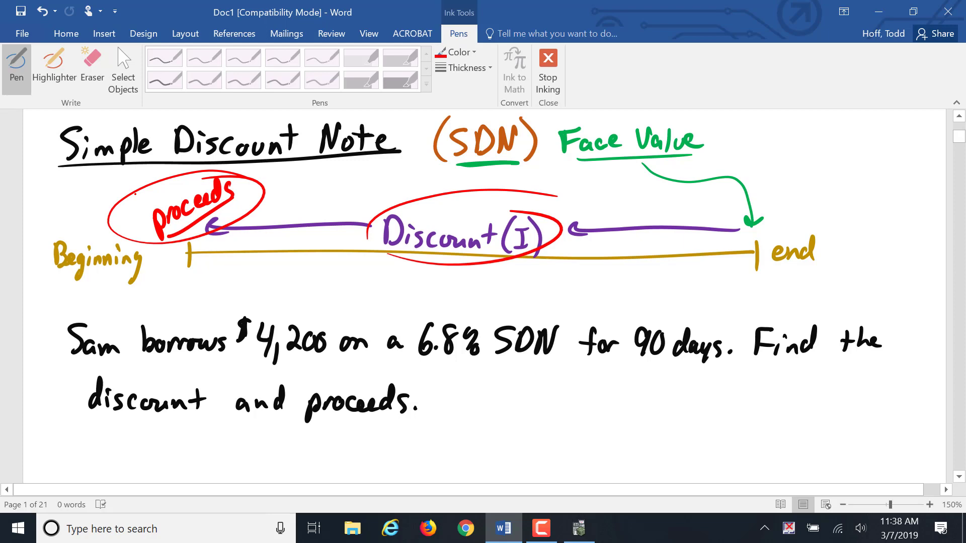
{"action": "mouse_move", "coordinate": [195, 236]}
{"action": "left_mouse_down"}
{"action": "mouse_move", "coordinate": [193, 274]}
{"action": "mouse_move", "coordinate": [199, 231]}
{"action": "left_mouse_up"}
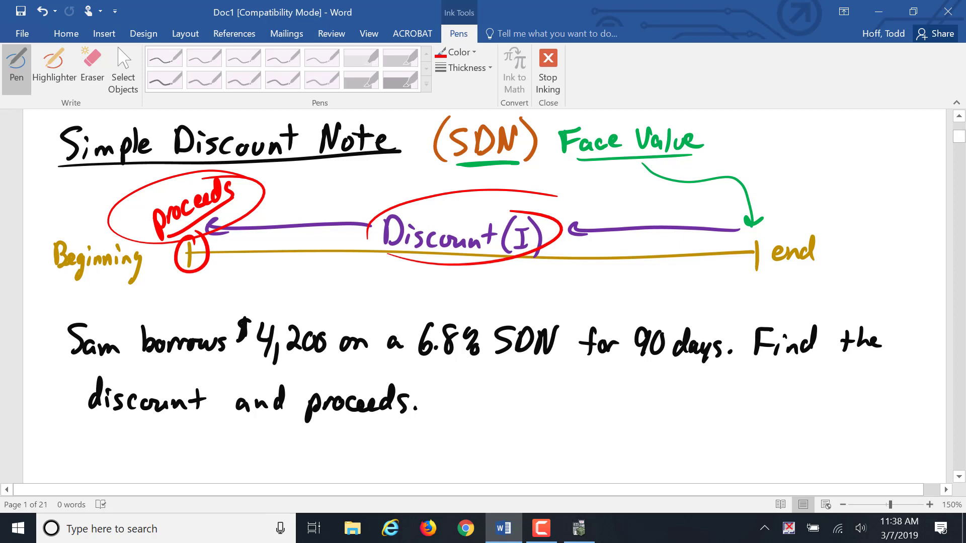
{"action": "scroll", "coordinate": [483, 297], "scroll_direction": "down", "scroll_amount": 3}
Write the formula I = PRT in dark gold ink.
{"action": "left_click", "coordinate": [466, 52]}
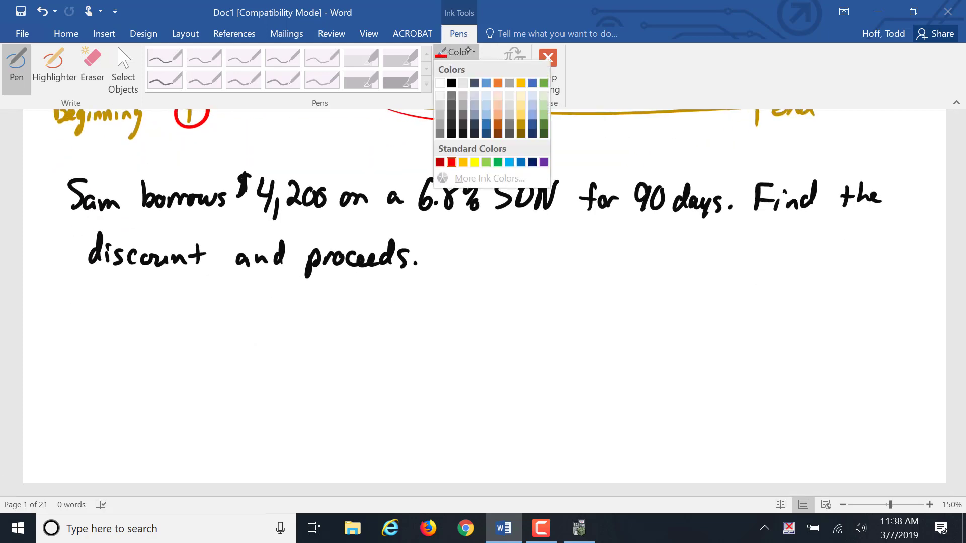
{"action": "left_click", "coordinate": [521, 123]}
{"action": "mouse_move", "coordinate": [341, 292]}
{"action": "left_mouse_down"}
{"action": "mouse_move", "coordinate": [342, 324]}
{"action": "mouse_move", "coordinate": [389, 302]}
{"action": "left_mouse_up"}
{"action": "left_click_drag", "start_coordinate": [374, 310], "coordinate": [408, 325]}
{"action": "mouse_move", "coordinate": [409, 297]}
{"action": "left_mouse_down"}
{"action": "mouse_move", "coordinate": [410, 311]}
{"action": "mouse_move", "coordinate": [458, 317]}
{"action": "left_mouse_up"}
{"action": "mouse_move", "coordinate": [477, 287]}
{"action": "left_mouse_down"}
{"action": "mouse_move", "coordinate": [476, 308]}
{"action": "mouse_move", "coordinate": [491, 284]}
{"action": "left_mouse_up"}
{"action": "left_click_drag", "start_coordinate": [332, 328], "coordinate": [354, 327]}
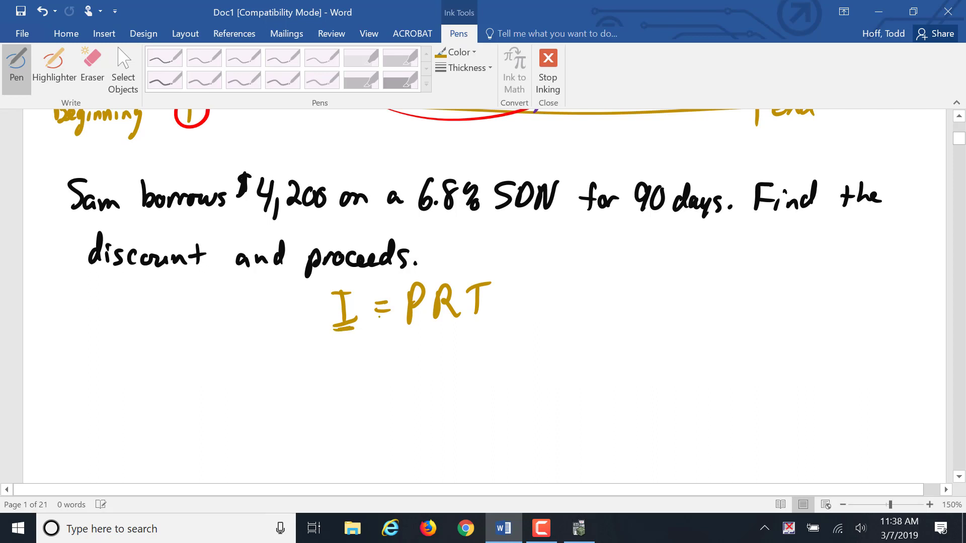
In green, underline P and write I = 4,200(0.068), circling $4,200 and 6.8% in the problem.
{"action": "left_click", "coordinate": [459, 52]}
{"action": "left_click", "coordinate": [494, 164]}
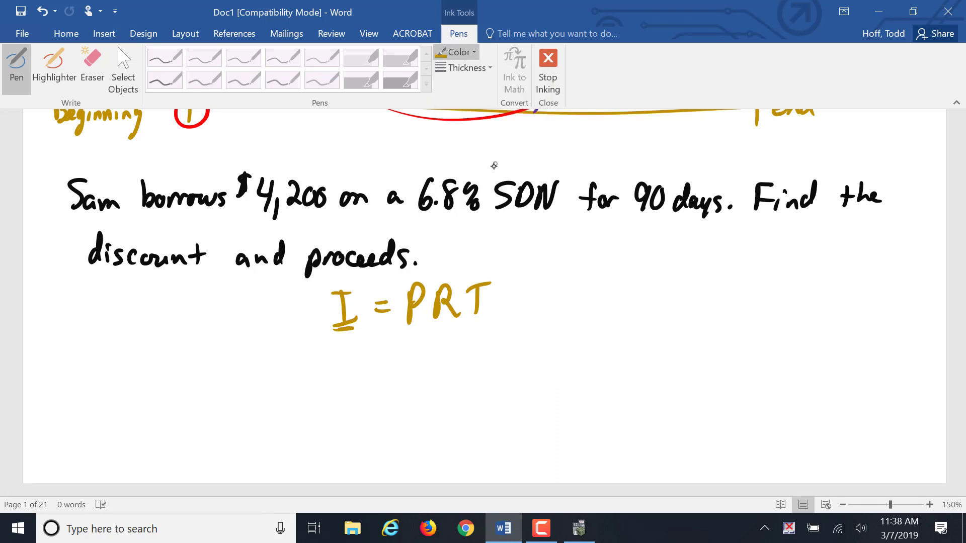
{"action": "left_click_drag", "start_coordinate": [402, 329], "coordinate": [406, 327]}
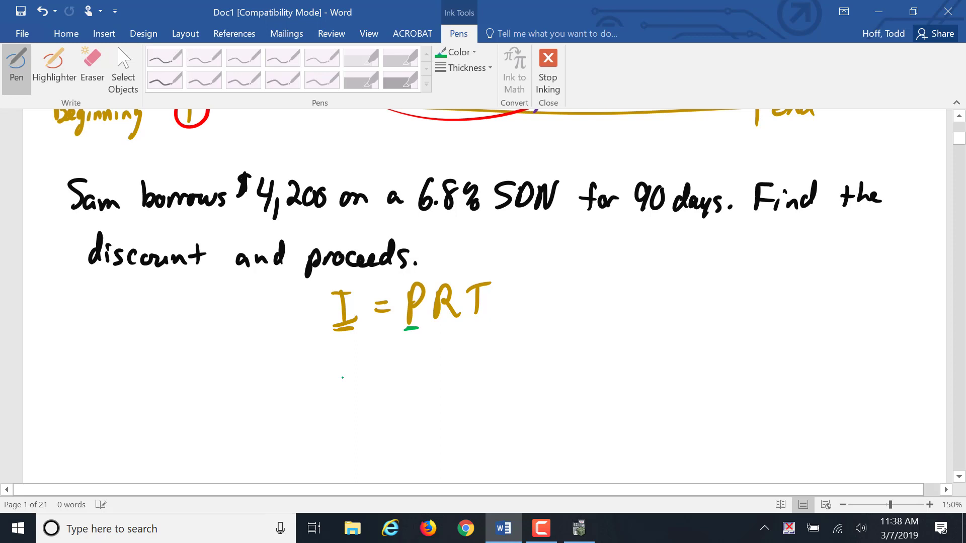
{"action": "left_click_drag", "start_coordinate": [304, 380], "coordinate": [305, 405]}
{"action": "mouse_move", "coordinate": [297, 408]}
{"action": "left_mouse_down"}
{"action": "mouse_move", "coordinate": [318, 404]}
{"action": "mouse_move", "coordinate": [320, 374]}
{"action": "mouse_move", "coordinate": [357, 394]}
{"action": "left_mouse_up"}
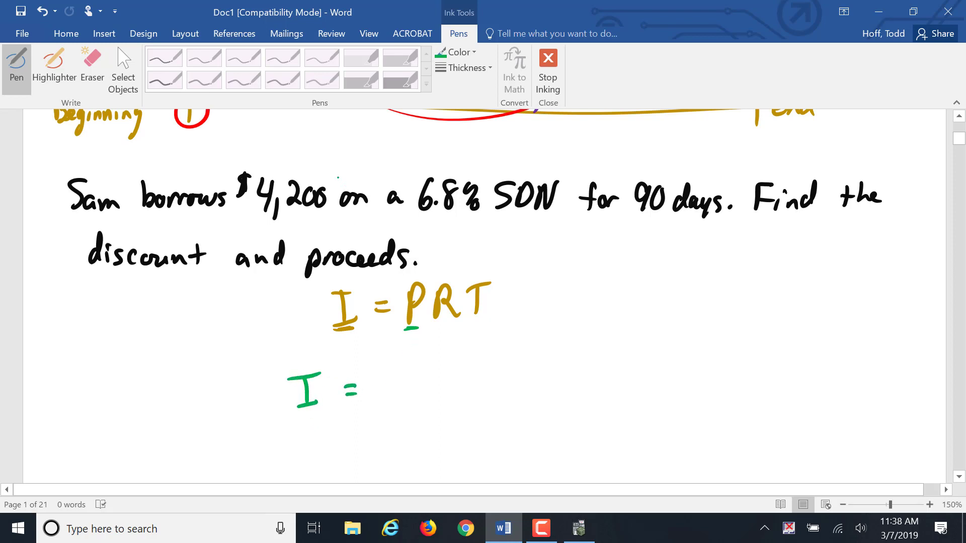
{"action": "left_click_drag", "start_coordinate": [335, 173], "coordinate": [346, 178]}
{"action": "mouse_move", "coordinate": [371, 374]}
{"action": "left_mouse_down"}
{"action": "mouse_move", "coordinate": [387, 405]}
{"action": "mouse_move", "coordinate": [414, 378]}
{"action": "mouse_move", "coordinate": [450, 376]}
{"action": "mouse_move", "coordinate": [443, 388]}
{"action": "left_mouse_up"}
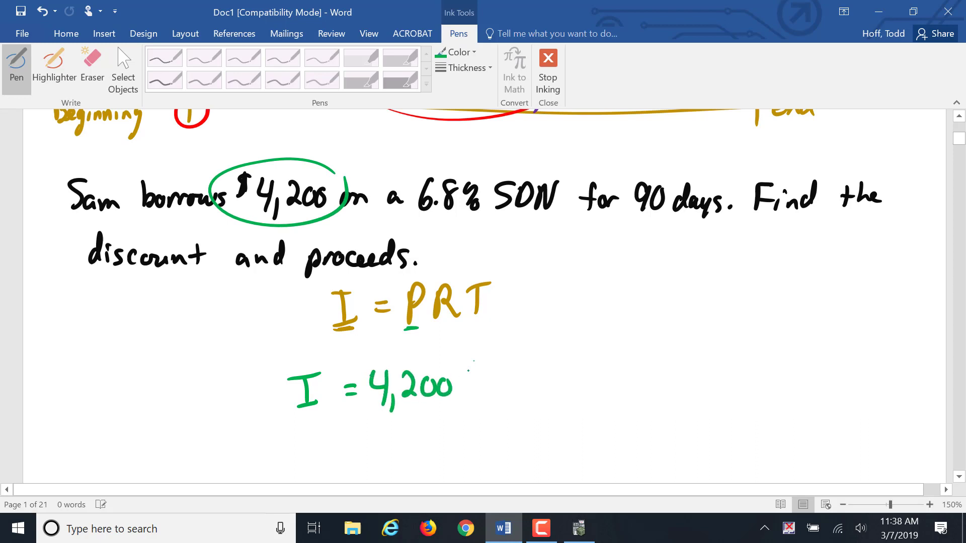
{"action": "left_click_drag", "start_coordinate": [474, 359], "coordinate": [476, 414]}
{"action": "mouse_move", "coordinate": [477, 173]}
{"action": "left_mouse_down"}
{"action": "mouse_move", "coordinate": [458, 165]}
{"action": "mouse_move", "coordinate": [481, 182]}
{"action": "left_mouse_up"}
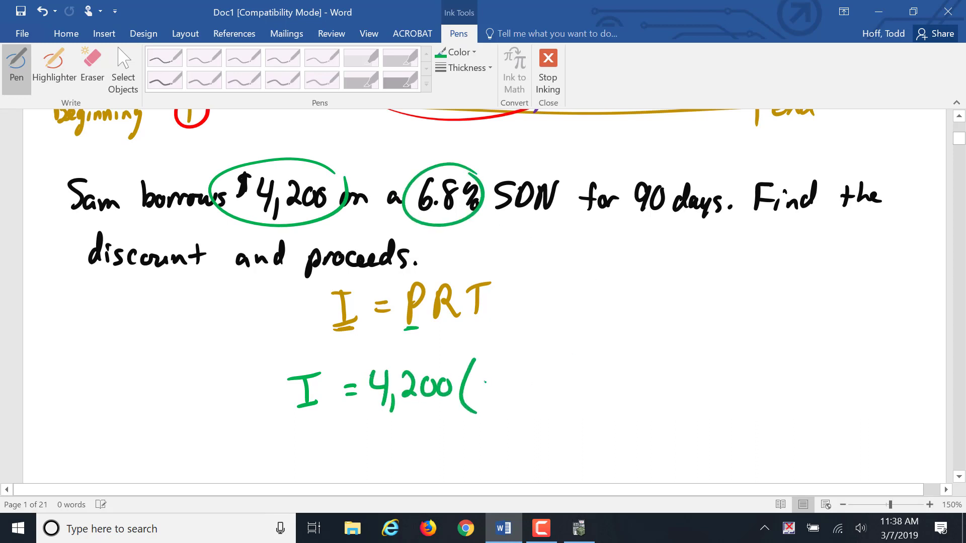
{"action": "mouse_move", "coordinate": [485, 382]}
{"action": "left_mouse_down"}
{"action": "mouse_move", "coordinate": [537, 386]}
{"action": "mouse_move", "coordinate": [550, 401]}
{"action": "left_mouse_up"}
Underline 90 days, complete the equation with 90/360 =, and launch TI-SmartView.
{"action": "left_click_drag", "start_coordinate": [625, 217], "coordinate": [719, 220]}
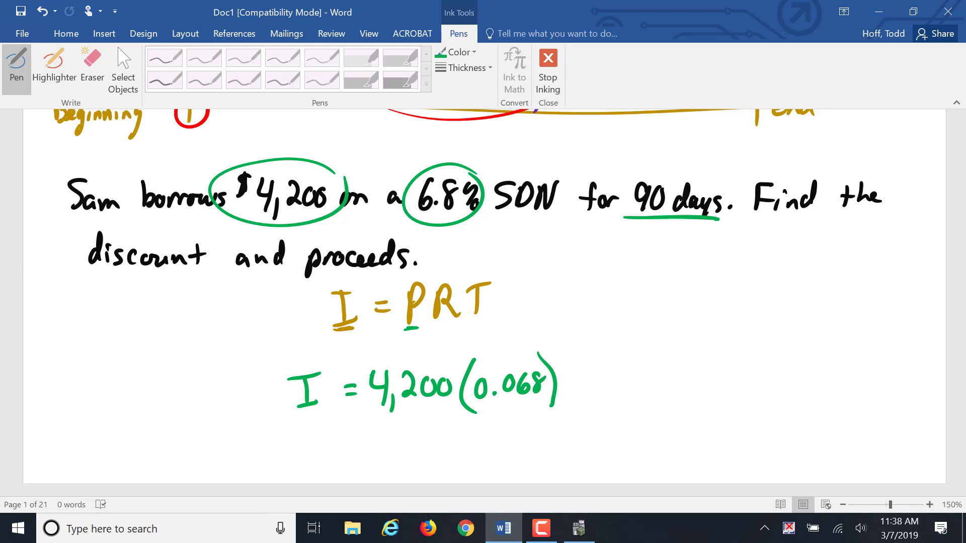
{"action": "left_click", "coordinate": [574, 357]}
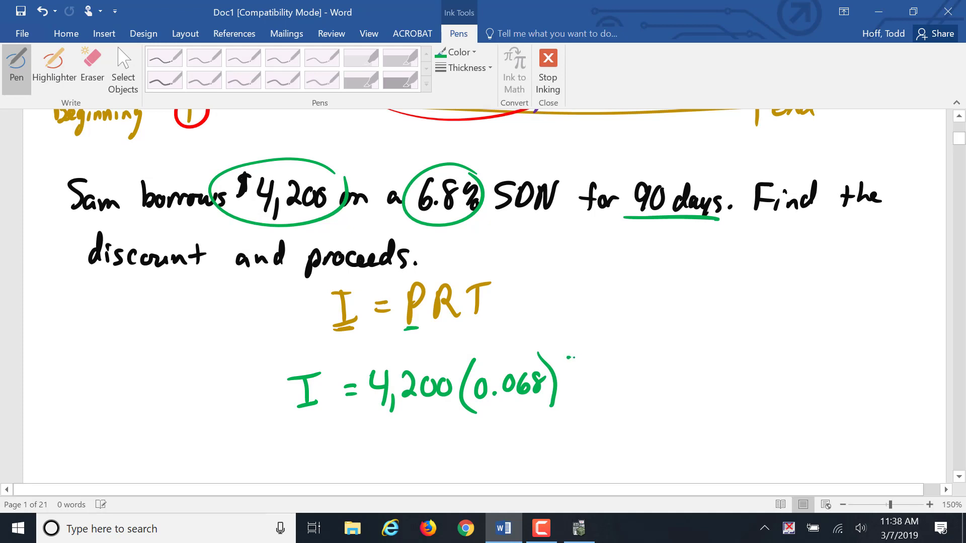
{"action": "left_click_drag", "start_coordinate": [576, 352], "coordinate": [571, 377]}
{"action": "mouse_move", "coordinate": [590, 353]}
{"action": "left_mouse_down"}
{"action": "mouse_move", "coordinate": [585, 370]}
{"action": "mouse_move", "coordinate": [594, 358]}
{"action": "mouse_move", "coordinate": [595, 380]}
{"action": "mouse_move", "coordinate": [569, 405]}
{"action": "mouse_move", "coordinate": [596, 405]}
{"action": "mouse_move", "coordinate": [600, 389]}
{"action": "mouse_move", "coordinate": [633, 372]}
{"action": "left_mouse_up"}
{"action": "left_click_drag", "start_coordinate": [619, 381], "coordinate": [635, 381]}
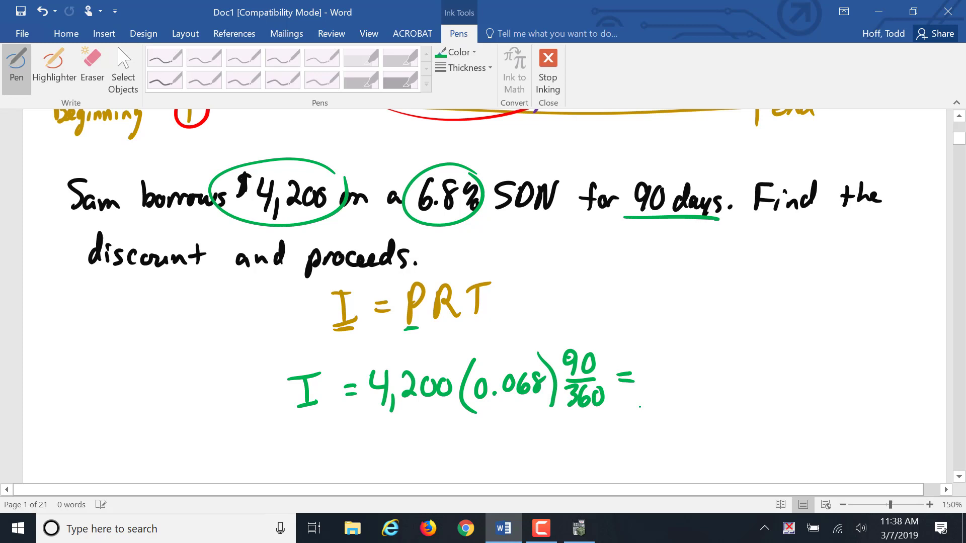
{"action": "left_click", "coordinate": [579, 528]}
Evaluate 4200*.068*90/360 on the TI-84 emulator, getting 71.4, then return to Word.
{"action": "type", "text": "4200"}
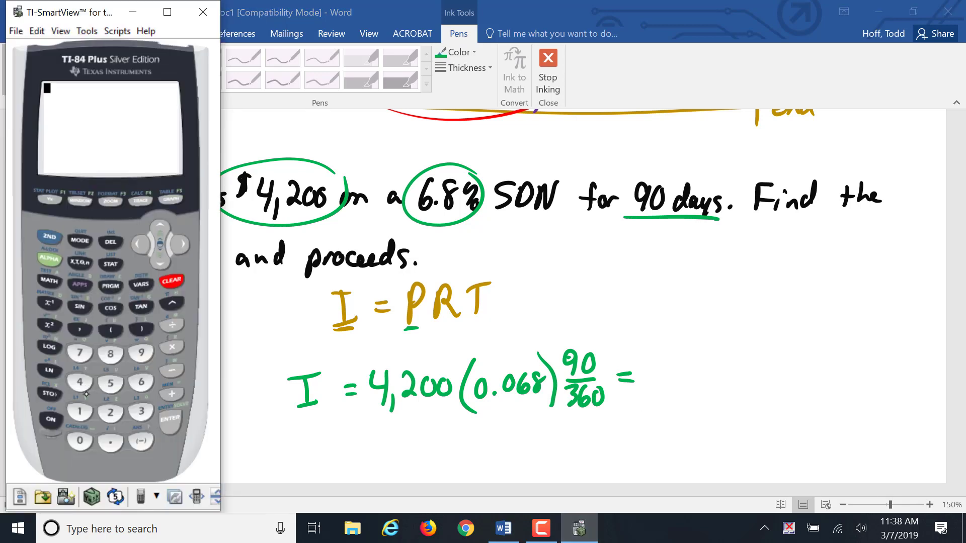
{"action": "type", "text": "*"}
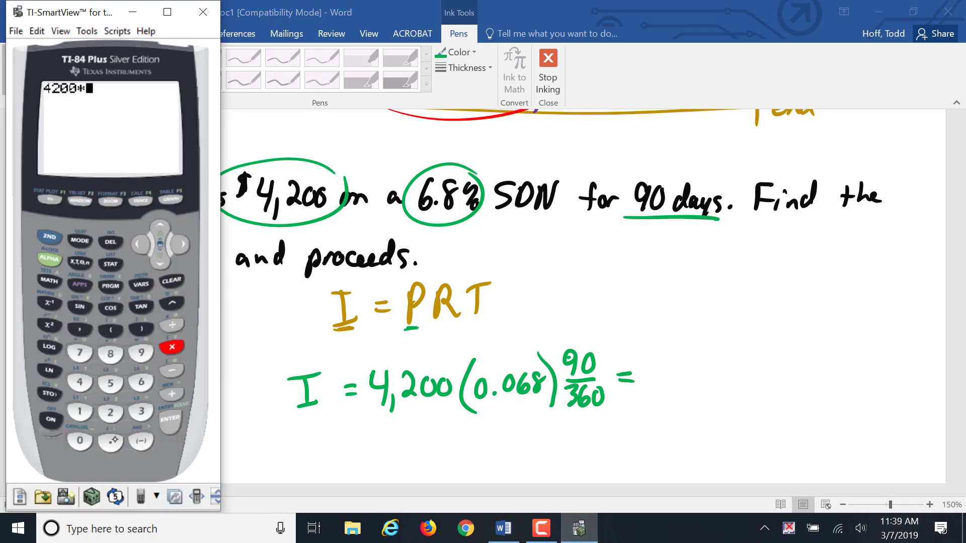
{"action": "type", "text": ".068*90/360"}
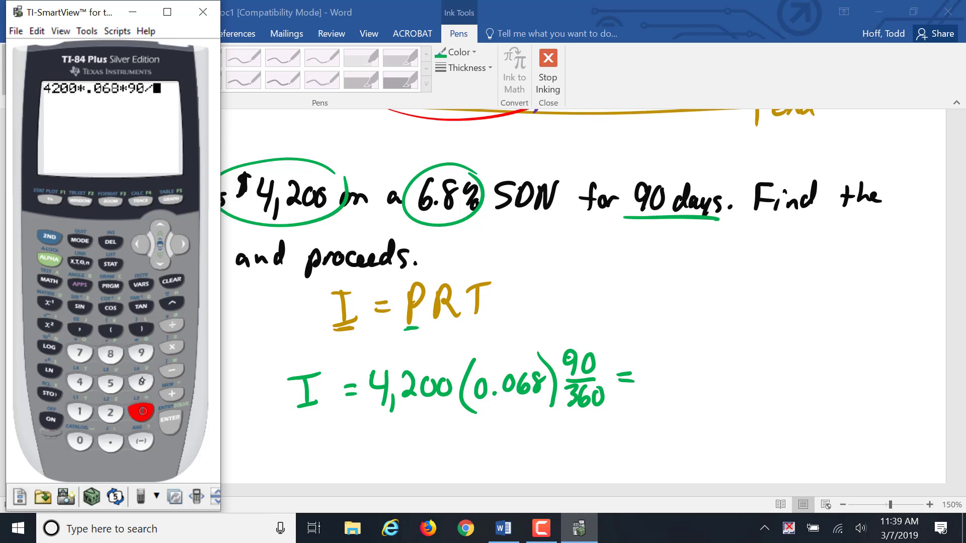
{"action": "left_click", "coordinate": [162, 412]}
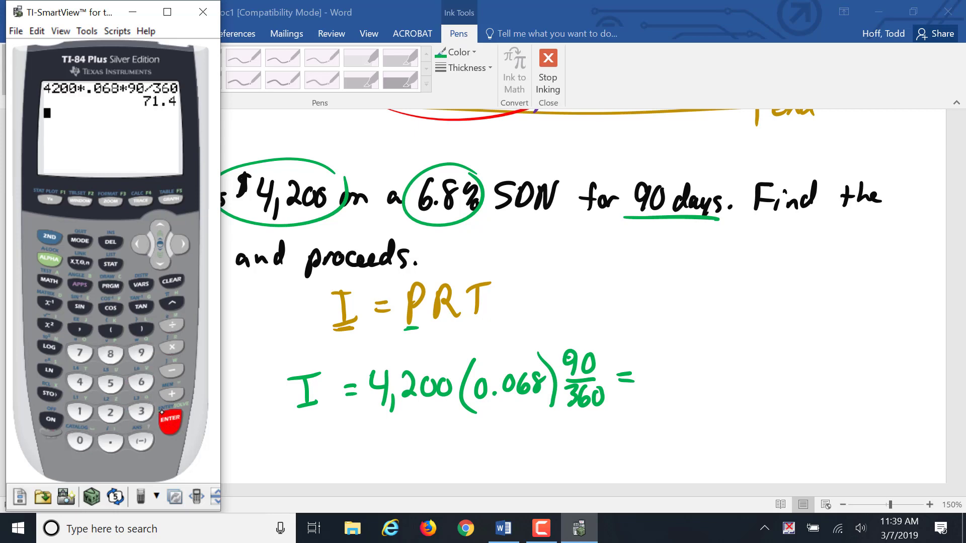
{"action": "left_click", "coordinate": [682, 400]}
In blue ink, write $71.40 after the equals sign, underline it, and label it 'Discount' above.
{"action": "left_click", "coordinate": [456, 52]}
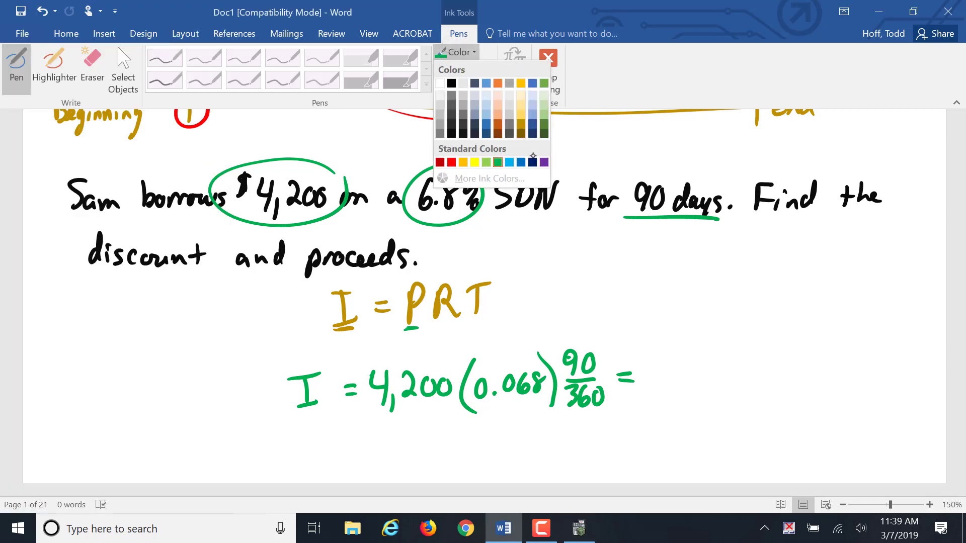
{"action": "left_click", "coordinate": [521, 162]}
{"action": "left_click_drag", "start_coordinate": [676, 355], "coordinate": [660, 372]}
{"action": "mouse_move", "coordinate": [672, 347]}
{"action": "left_mouse_down"}
{"action": "mouse_move", "coordinate": [663, 373]}
{"action": "mouse_move", "coordinate": [700, 391]}
{"action": "left_mouse_up"}
{"action": "mouse_move", "coordinate": [725, 358]}
{"action": "left_mouse_down"}
{"action": "mouse_move", "coordinate": [720, 390]}
{"action": "mouse_move", "coordinate": [757, 367]}
{"action": "mouse_move", "coordinate": [753, 391]}
{"action": "left_mouse_up"}
{"action": "left_click", "coordinate": [733, 385]}
{"action": "mouse_move", "coordinate": [773, 366]}
{"action": "left_mouse_down"}
{"action": "mouse_move", "coordinate": [765, 383]}
{"action": "mouse_move", "coordinate": [775, 368]}
{"action": "left_mouse_up"}
{"action": "mouse_move", "coordinate": [679, 406]}
{"action": "left_mouse_down"}
{"action": "mouse_move", "coordinate": [767, 401]}
{"action": "mouse_move", "coordinate": [695, 407]}
{"action": "left_mouse_up"}
{"action": "mouse_move", "coordinate": [696, 312]}
{"action": "left_mouse_down"}
{"action": "mouse_move", "coordinate": [693, 333]}
{"action": "mouse_move", "coordinate": [720, 334]}
{"action": "left_mouse_up"}
{"action": "left_click", "coordinate": [718, 314]}
{"action": "mouse_move", "coordinate": [732, 322]}
{"action": "left_mouse_down"}
{"action": "mouse_move", "coordinate": [724, 334]}
{"action": "mouse_move", "coordinate": [788, 331]}
{"action": "left_mouse_up"}
{"action": "left_click_drag", "start_coordinate": [780, 322], "coordinate": [795, 320]}
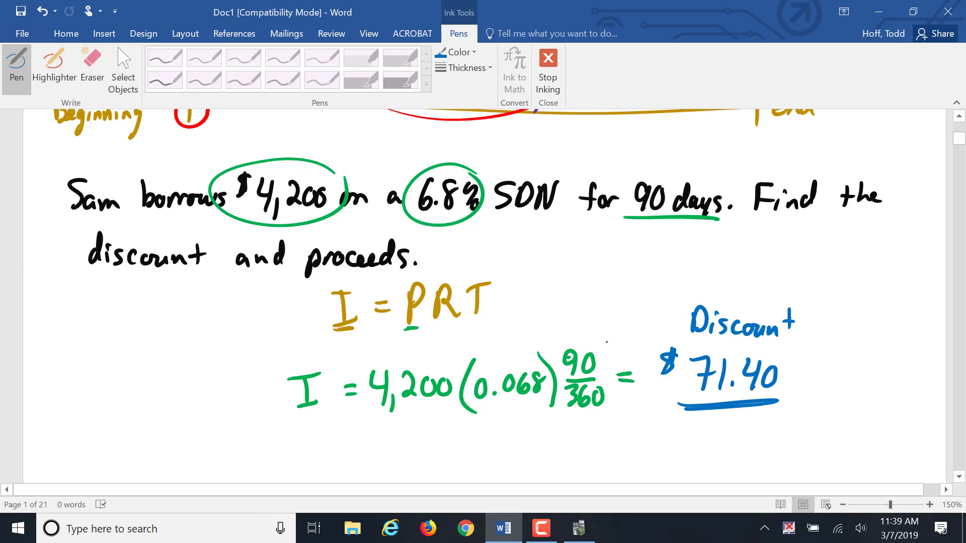
In purple ink, write 'Proceeds = 4,200 − 71.40 =' below the interest equation.
{"action": "scroll", "coordinate": [606, 342], "scroll_direction": "down", "scroll_amount": 3}
{"action": "left_click", "coordinate": [455, 52]}
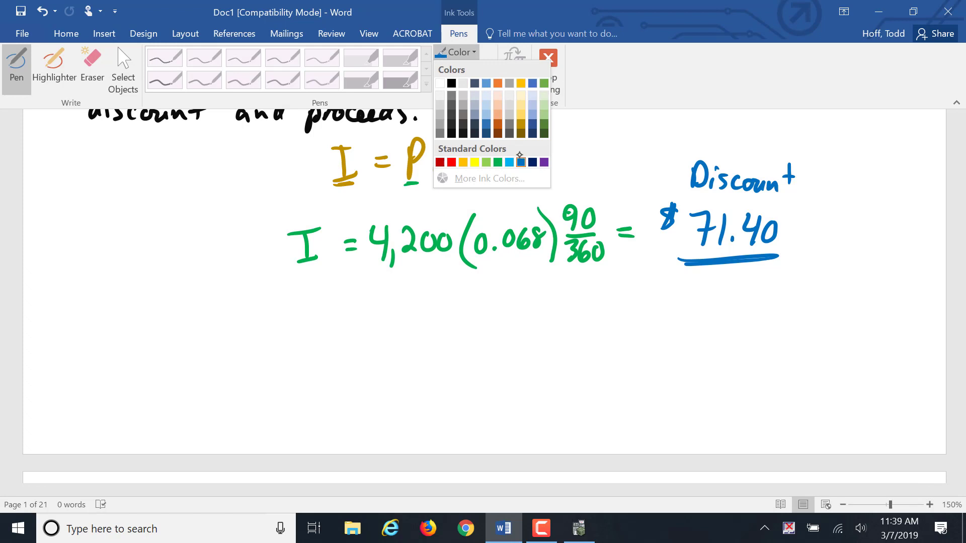
{"action": "left_click", "coordinate": [544, 162]}
{"action": "left_click_drag", "start_coordinate": [241, 310], "coordinate": [243, 340]}
{"action": "mouse_move", "coordinate": [241, 309]}
{"action": "left_mouse_down"}
{"action": "mouse_move", "coordinate": [244, 326]}
{"action": "mouse_move", "coordinate": [322, 333]}
{"action": "mouse_move", "coordinate": [323, 344]}
{"action": "mouse_move", "coordinate": [363, 325]}
{"action": "left_mouse_up"}
{"action": "mouse_move", "coordinate": [350, 335]}
{"action": "left_mouse_down"}
{"action": "mouse_move", "coordinate": [395, 346]}
{"action": "mouse_move", "coordinate": [413, 318]}
{"action": "mouse_move", "coordinate": [485, 323]}
{"action": "mouse_move", "coordinate": [513, 337]}
{"action": "mouse_move", "coordinate": [558, 325]}
{"action": "left_mouse_up"}
{"action": "left_click", "coordinate": [534, 335]}
{"action": "mouse_move", "coordinate": [555, 313]}
{"action": "left_mouse_down"}
{"action": "mouse_move", "coordinate": [553, 337]}
{"action": "mouse_move", "coordinate": [573, 316]}
{"action": "left_mouse_up"}
{"action": "mouse_move", "coordinate": [598, 324]}
{"action": "left_mouse_down"}
{"action": "mouse_move", "coordinate": [637, 307]}
{"action": "mouse_move", "coordinate": [642, 316]}
{"action": "mouse_move", "coordinate": [629, 328]}
{"action": "left_mouse_up"}
In red, write $4,128.60, double-underline it, and label it 'proceeds'.
{"action": "left_click", "coordinate": [459, 52]}
{"action": "left_click", "coordinate": [450, 153]}
{"action": "mouse_move", "coordinate": [638, 302]}
{"action": "left_mouse_down"}
{"action": "mouse_move", "coordinate": [635, 323]}
{"action": "mouse_move", "coordinate": [668, 325]}
{"action": "mouse_move", "coordinate": [662, 336]}
{"action": "left_mouse_up"}
{"action": "mouse_move", "coordinate": [675, 327]}
{"action": "left_mouse_down"}
{"action": "mouse_move", "coordinate": [669, 346]}
{"action": "mouse_move", "coordinate": [714, 336]}
{"action": "mouse_move", "coordinate": [732, 313]}
{"action": "mouse_move", "coordinate": [745, 332]}
{"action": "left_mouse_up"}
{"action": "left_click", "coordinate": [735, 335]}
{"action": "mouse_move", "coordinate": [773, 316]}
{"action": "left_mouse_down"}
{"action": "mouse_move", "coordinate": [767, 336]}
{"action": "mouse_move", "coordinate": [774, 317]}
{"action": "left_mouse_up"}
{"action": "left_click_drag", "start_coordinate": [639, 355], "coordinate": [758, 348]}
{"action": "left_click_drag", "start_coordinate": [660, 361], "coordinate": [757, 352]}
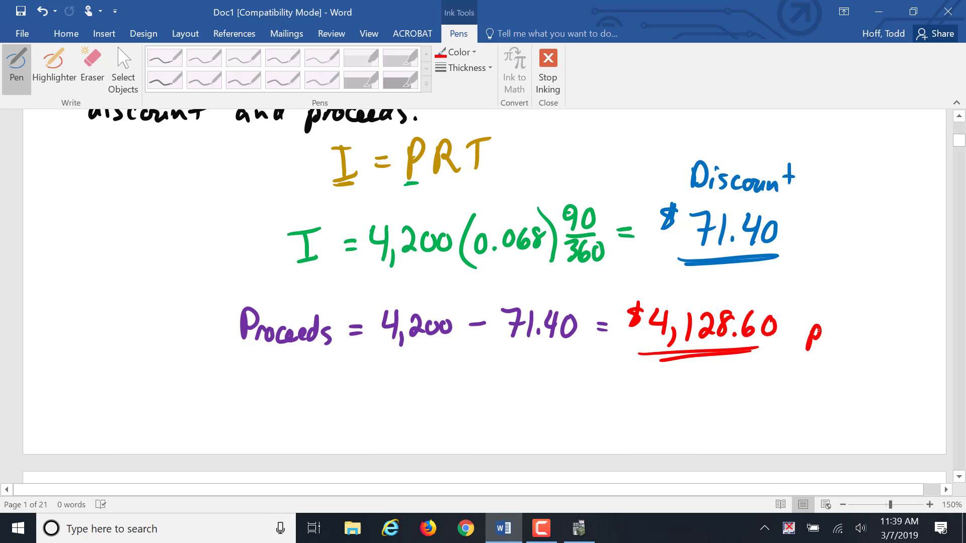
{"action": "mouse_move", "coordinate": [819, 331]}
{"action": "left_mouse_down"}
{"action": "mouse_move", "coordinate": [883, 324]}
{"action": "mouse_move", "coordinate": [895, 340]}
{"action": "left_mouse_up"}
{"action": "left_click_drag", "start_coordinate": [788, 354], "coordinate": [887, 347]}
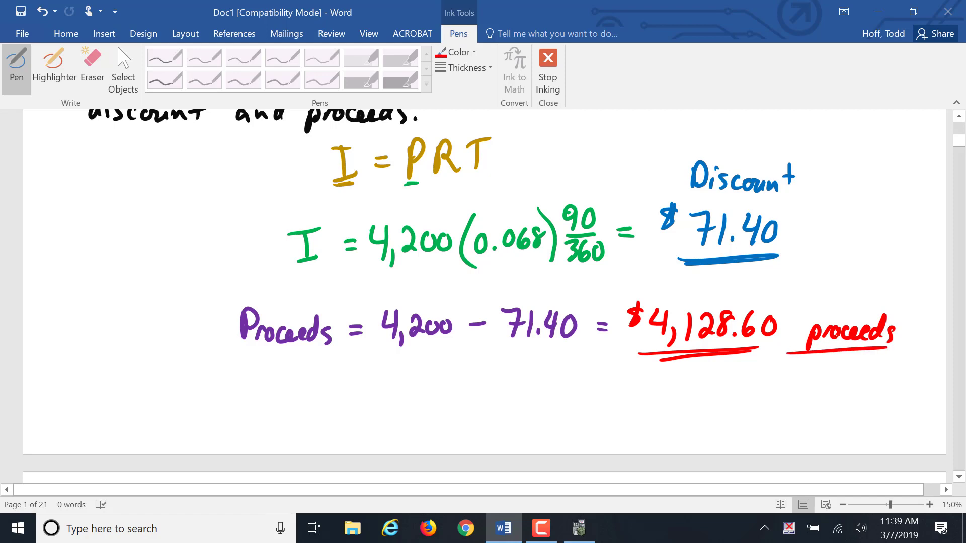
Circle 4,200 in the equation and mark 'end' on the timeline in red.
{"action": "scroll", "coordinate": [483, 282], "scroll_direction": "up", "scroll_amount": 3}
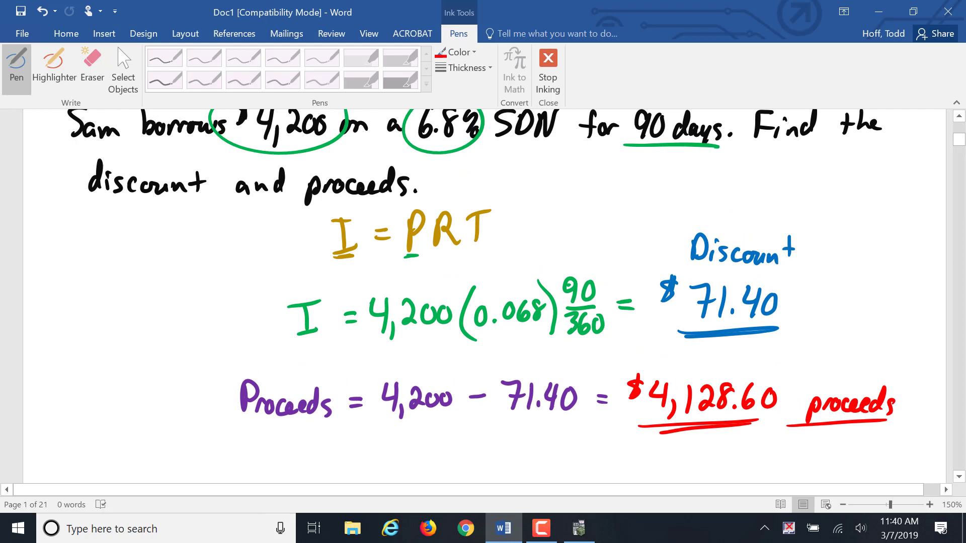
{"action": "mouse_move", "coordinate": [447, 291]}
{"action": "left_mouse_down"}
{"action": "mouse_move", "coordinate": [400, 355]}
{"action": "mouse_move", "coordinate": [445, 283]}
{"action": "left_mouse_up"}
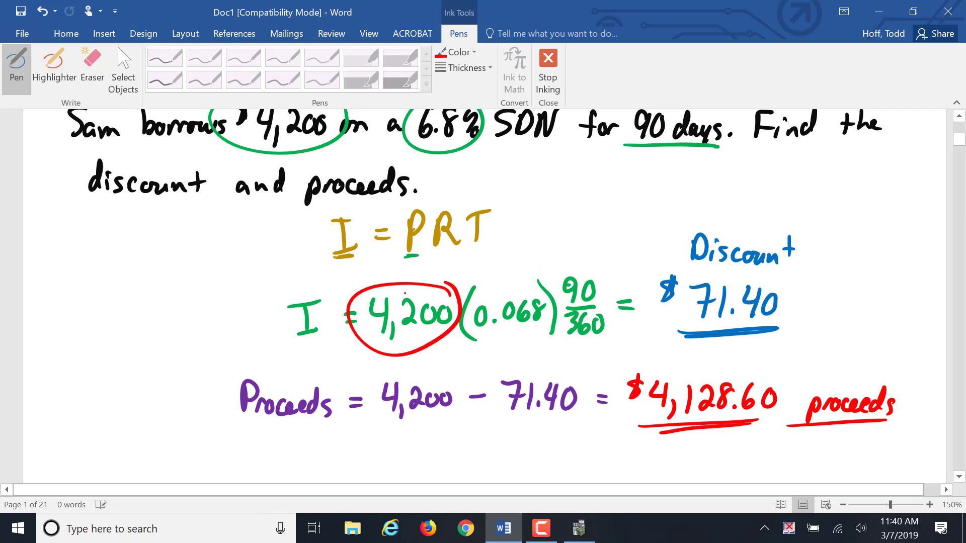
{"action": "scroll", "coordinate": [404, 293], "scroll_direction": "up", "scroll_amount": 6}
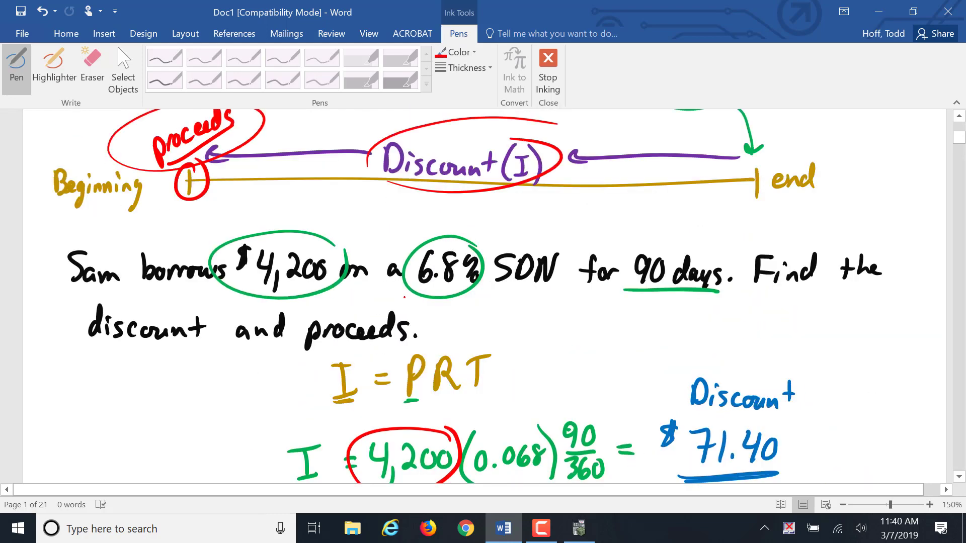
{"action": "mouse_move", "coordinate": [829, 160]}
{"action": "left_mouse_down"}
{"action": "mouse_move", "coordinate": [818, 143]}
{"action": "mouse_move", "coordinate": [833, 161]}
{"action": "left_mouse_up"}
{"action": "mouse_move", "coordinate": [729, 211]}
{"action": "left_mouse_down"}
{"action": "mouse_move", "coordinate": [763, 209]}
{"action": "mouse_move", "coordinate": [707, 205]}
{"action": "mouse_move", "coordinate": [790, 201]}
{"action": "left_mouse_up"}
Circle the Discount $71.40 answer and underline the word Proceeds in red.
{"action": "scroll", "coordinate": [825, 201], "scroll_direction": "down", "scroll_amount": 3}
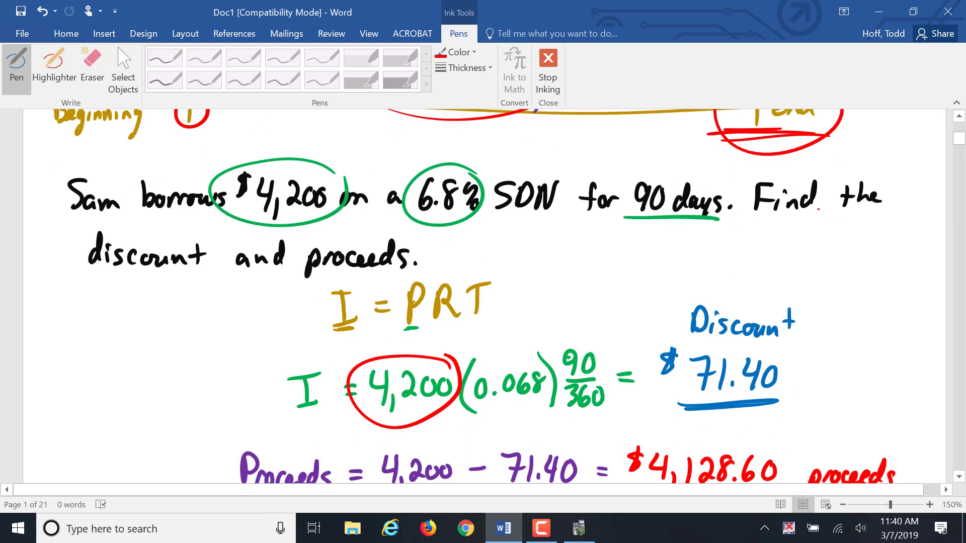
{"action": "mouse_move", "coordinate": [827, 338]}
{"action": "left_mouse_down"}
{"action": "mouse_move", "coordinate": [660, 415]}
{"action": "mouse_move", "coordinate": [821, 316]}
{"action": "left_mouse_up"}
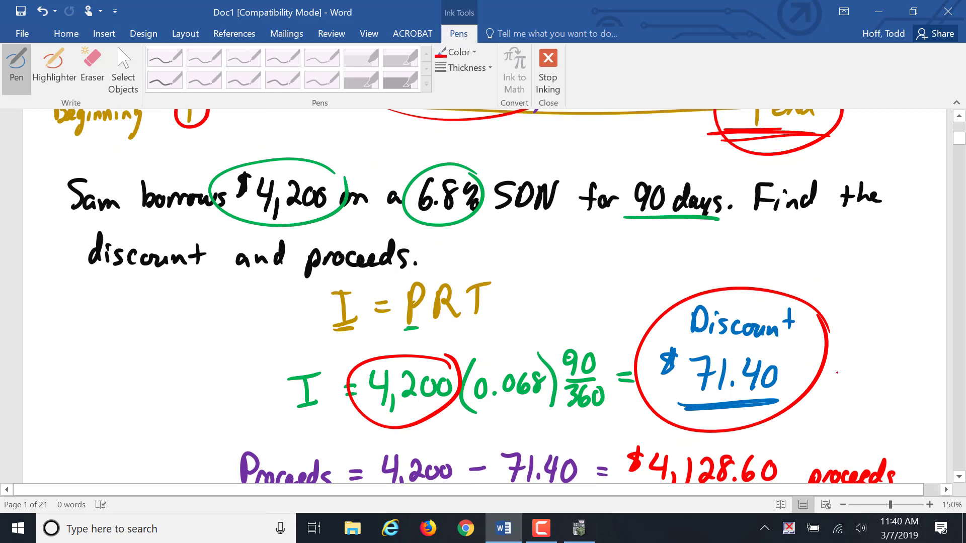
{"action": "scroll", "coordinate": [837, 373], "scroll_direction": "down", "scroll_amount": 3}
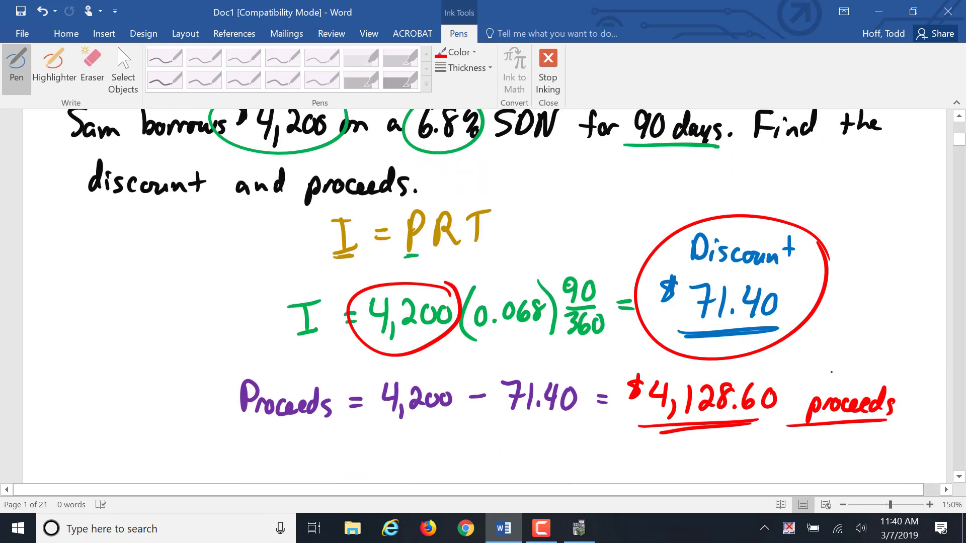
{"action": "left_click_drag", "start_coordinate": [245, 429], "coordinate": [334, 431]}
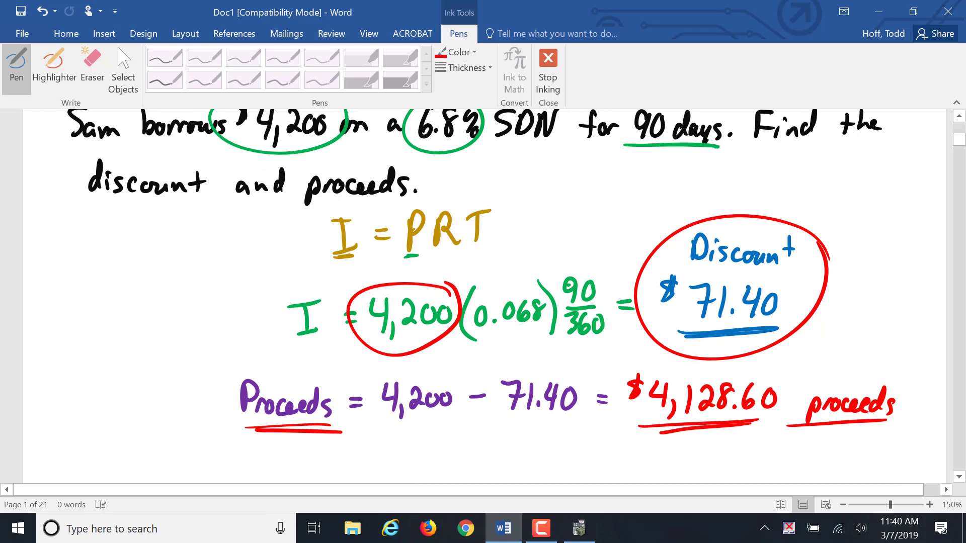
{"action": "scroll", "coordinate": [528, 446], "scroll_direction": "down", "scroll_amount": 10}
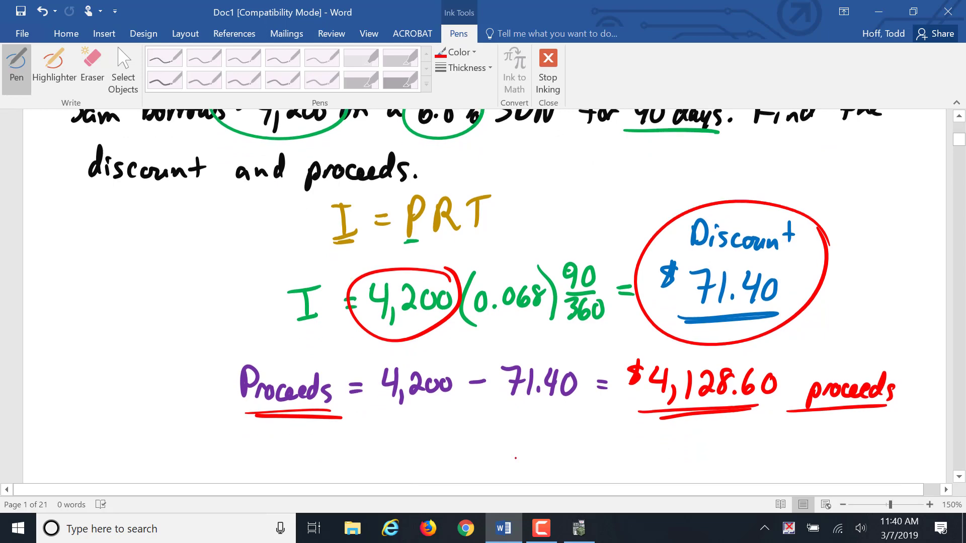
Switch to black ink and handwrite the borrower's name followed by 'borrows'.
{"action": "left_click", "coordinate": [459, 52]}
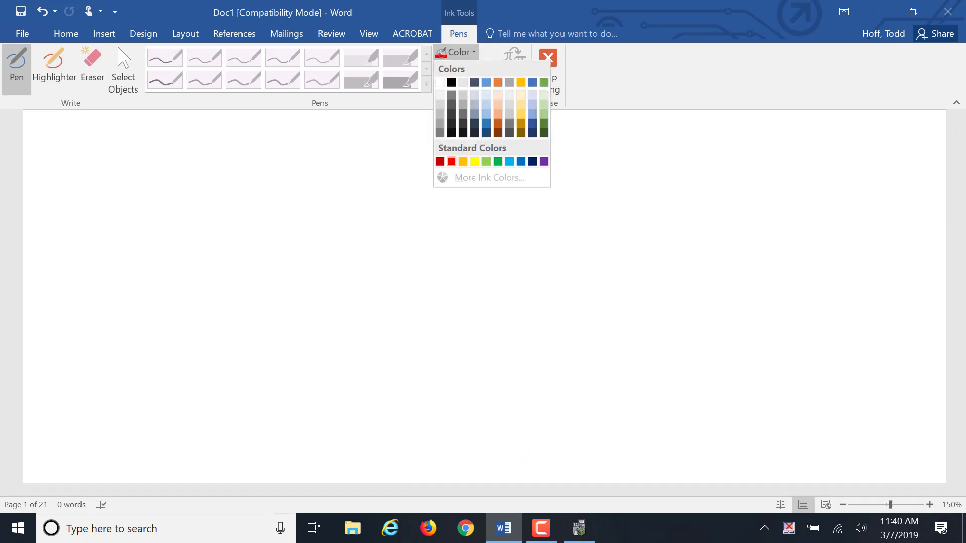
{"action": "left_click", "coordinate": [456, 121]}
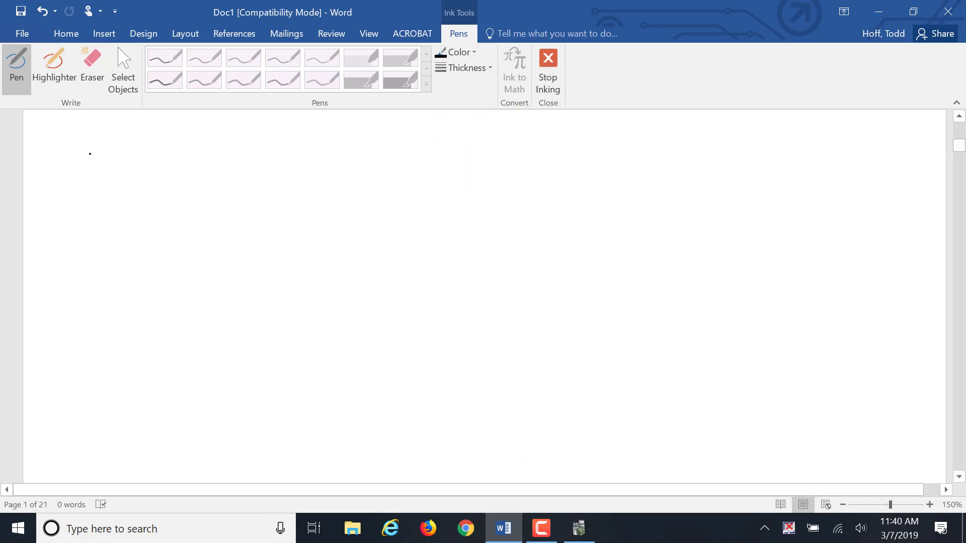
{"action": "left_click_drag", "start_coordinate": [88, 146], "coordinate": [89, 179]}
{"action": "mouse_move", "coordinate": [88, 146]}
{"action": "left_mouse_down"}
{"action": "mouse_move", "coordinate": [90, 162]}
{"action": "mouse_move", "coordinate": [122, 190]}
{"action": "left_mouse_up"}
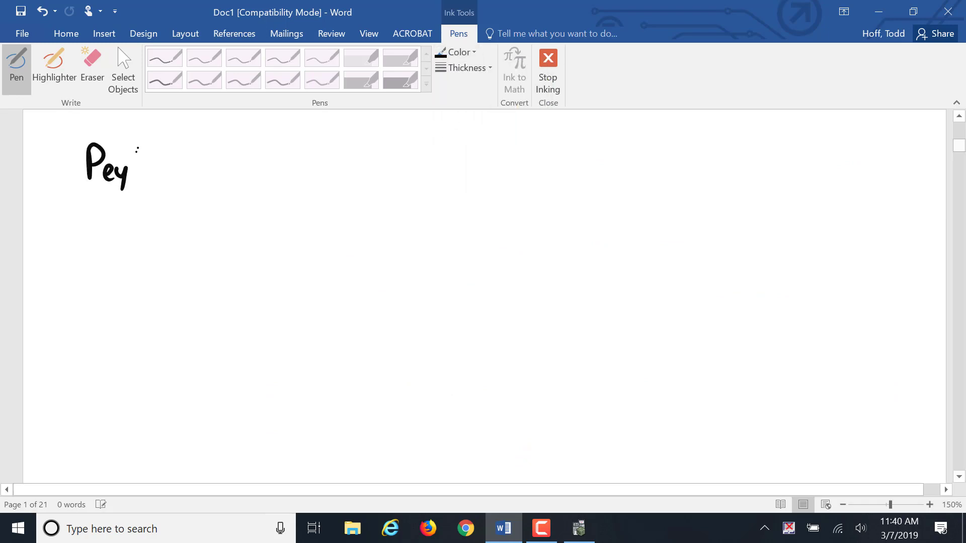
{"action": "left_click_drag", "start_coordinate": [136, 147], "coordinate": [133, 182]}
{"action": "left_click_drag", "start_coordinate": [127, 164], "coordinate": [152, 169]}
{"action": "left_click_drag", "start_coordinate": [155, 166], "coordinate": [169, 177]}
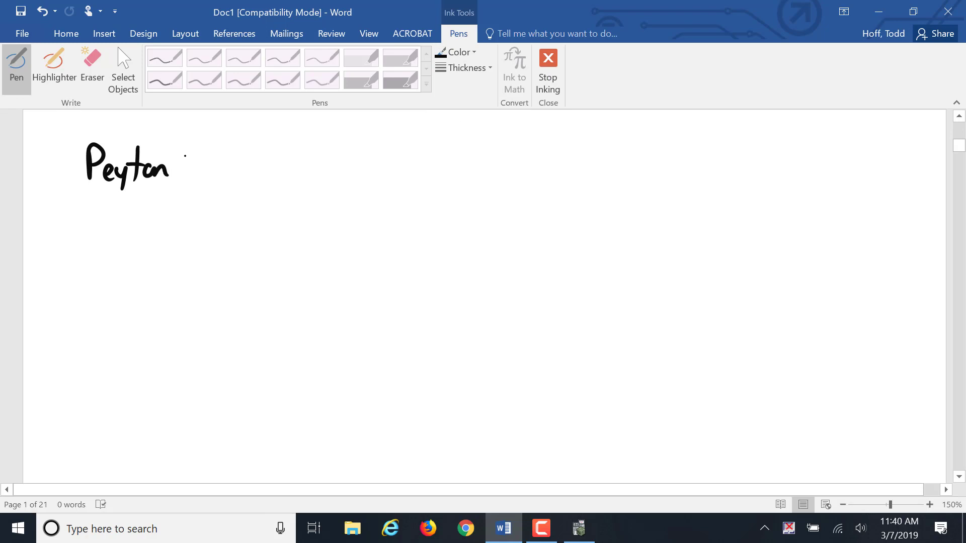
{"action": "mouse_move", "coordinate": [196, 146]}
{"action": "left_mouse_down"}
{"action": "mouse_move", "coordinate": [208, 167]}
{"action": "mouse_move", "coordinate": [231, 160]}
{"action": "left_mouse_up"}
{"action": "mouse_move", "coordinate": [232, 174]}
{"action": "left_mouse_down"}
{"action": "mouse_move", "coordinate": [242, 160]}
{"action": "mouse_move", "coordinate": [262, 174]}
{"action": "mouse_move", "coordinate": [270, 160]}
{"action": "left_mouse_up"}
{"action": "key", "text": "ctrl+z"}
{"action": "left_click_drag", "start_coordinate": [276, 160], "coordinate": [267, 176]}
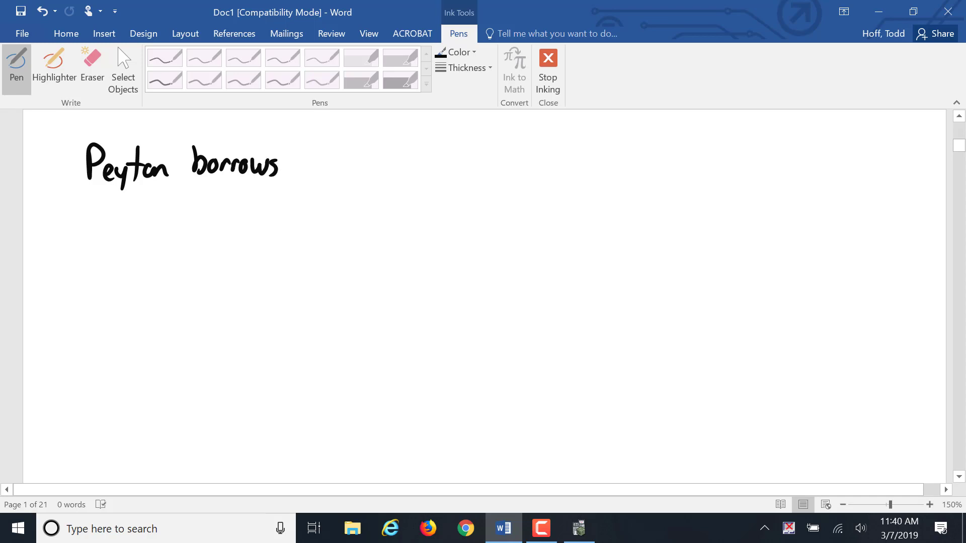
Continue the problem with '$1,700 on a 5.1% SDN for 105 days.'.
{"action": "mouse_move", "coordinate": [305, 132]}
{"action": "left_mouse_down"}
{"action": "mouse_move", "coordinate": [293, 154]}
{"action": "mouse_move", "coordinate": [330, 180]}
{"action": "left_mouse_up"}
{"action": "left_click", "coordinate": [341, 141]}
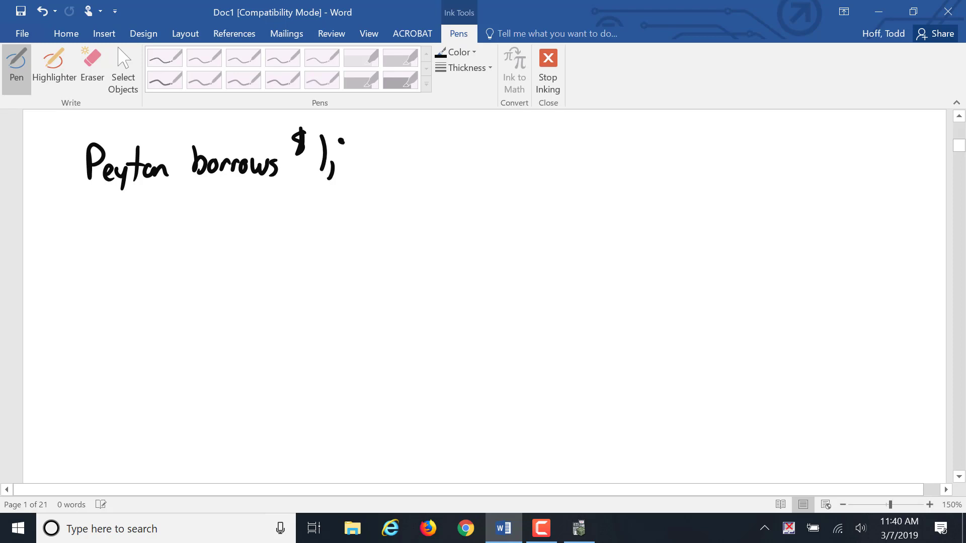
{"action": "mouse_move", "coordinate": [343, 142]}
{"action": "left_mouse_down"}
{"action": "mouse_move", "coordinate": [353, 169]}
{"action": "mouse_move", "coordinate": [370, 150]}
{"action": "mouse_move", "coordinate": [461, 169]}
{"action": "left_mouse_up"}
{"action": "mouse_move", "coordinate": [504, 145]}
{"action": "left_mouse_down"}
{"action": "mouse_move", "coordinate": [527, 141]}
{"action": "mouse_move", "coordinate": [500, 165]}
{"action": "left_mouse_up"}
{"action": "mouse_move", "coordinate": [523, 159]}
{"action": "left_mouse_down"}
{"action": "mouse_move", "coordinate": [533, 165]}
{"action": "mouse_move", "coordinate": [520, 141]}
{"action": "mouse_move", "coordinate": [500, 166]}
{"action": "mouse_move", "coordinate": [521, 136]}
{"action": "left_mouse_up"}
{"action": "left_click", "coordinate": [548, 140]}
{"action": "key", "text": "ctrl+z"}
{"action": "key", "text": "ctrl+z"}
{"action": "key", "text": "ctrl+z"}
{"action": "key", "text": "ctrl+z"}
{"action": "key", "text": "ctrl+z"}
{"action": "key", "text": "ctrl+z"}
{"action": "mouse_move", "coordinate": [497, 135]}
{"action": "left_mouse_down"}
{"action": "mouse_move", "coordinate": [498, 168]}
{"action": "mouse_move", "coordinate": [515, 167]}
{"action": "left_mouse_up"}
{"action": "mouse_move", "coordinate": [536, 136]}
{"action": "left_mouse_down"}
{"action": "mouse_move", "coordinate": [532, 162]}
{"action": "mouse_move", "coordinate": [543, 148]}
{"action": "mouse_move", "coordinate": [554, 162]}
{"action": "mouse_move", "coordinate": [582, 164]}
{"action": "mouse_move", "coordinate": [600, 140]}
{"action": "left_mouse_up"}
{"action": "left_click_drag", "start_coordinate": [608, 139], "coordinate": [606, 164]}
{"action": "left_click_drag", "start_coordinate": [634, 138], "coordinate": [627, 165]}
{"action": "mouse_move", "coordinate": [630, 136]}
{"action": "left_mouse_down"}
{"action": "mouse_move", "coordinate": [649, 136]}
{"action": "mouse_move", "coordinate": [686, 165]}
{"action": "mouse_move", "coordinate": [694, 150]}
{"action": "left_mouse_up"}
{"action": "left_click_drag", "start_coordinate": [704, 150], "coordinate": [724, 149]}
{"action": "mouse_move", "coordinate": [748, 135]}
{"action": "left_mouse_down"}
{"action": "mouse_move", "coordinate": [746, 162]}
{"action": "mouse_move", "coordinate": [759, 142]}
{"action": "mouse_move", "coordinate": [775, 162]}
{"action": "mouse_move", "coordinate": [837, 164]}
{"action": "left_mouse_up"}
{"action": "left_click", "coordinate": [851, 160]}
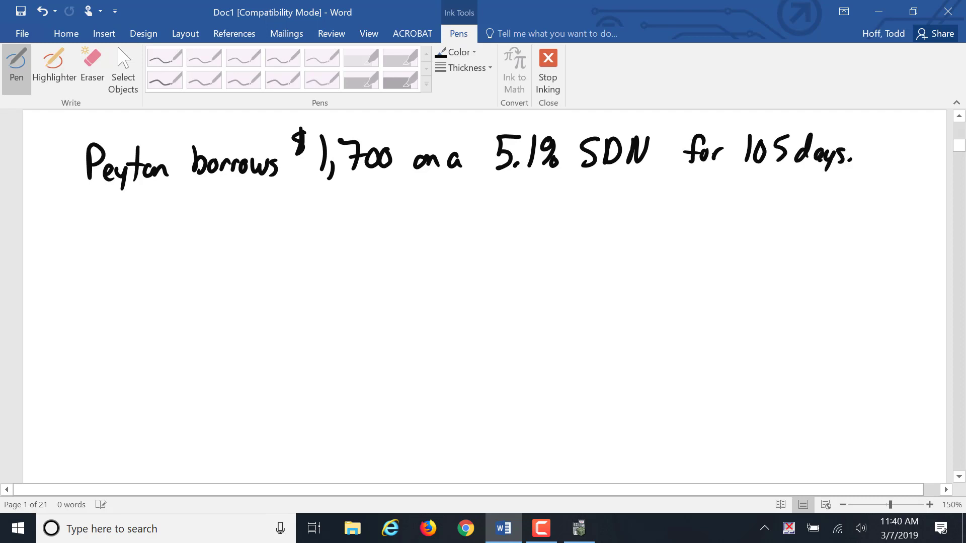
Handwrite the second line 'Find the discount and proceeds.'.
{"action": "mouse_move", "coordinate": [100, 210]}
{"action": "left_mouse_down"}
{"action": "mouse_move", "coordinate": [99, 233]}
{"action": "mouse_move", "coordinate": [111, 209]}
{"action": "left_mouse_up"}
{"action": "mouse_move", "coordinate": [100, 222]}
{"action": "left_mouse_down"}
{"action": "mouse_move", "coordinate": [118, 234]}
{"action": "mouse_move", "coordinate": [191, 230]}
{"action": "left_mouse_up"}
{"action": "left_click", "coordinate": [119, 218]}
{"action": "mouse_move", "coordinate": [179, 216]}
{"action": "left_mouse_down"}
{"action": "mouse_move", "coordinate": [201, 215]}
{"action": "mouse_move", "coordinate": [210, 225]}
{"action": "left_mouse_up"}
{"action": "left_click_drag", "start_coordinate": [209, 221], "coordinate": [251, 230]}
{"action": "mouse_move", "coordinate": [256, 203]}
{"action": "left_mouse_down"}
{"action": "mouse_move", "coordinate": [257, 231]}
{"action": "mouse_move", "coordinate": [289, 233]}
{"action": "left_mouse_up"}
{"action": "left_click", "coordinate": [266, 208]}
{"action": "left_click_drag", "start_coordinate": [303, 220], "coordinate": [337, 232]}
{"action": "left_click_drag", "start_coordinate": [346, 202], "coordinate": [344, 228]}
{"action": "left_click_drag", "start_coordinate": [335, 216], "coordinate": [420, 228]}
{"action": "left_click", "coordinate": [408, 218]}
{"action": "mouse_move", "coordinate": [431, 216]}
{"action": "left_mouse_down"}
{"action": "mouse_move", "coordinate": [425, 228]}
{"action": "mouse_move", "coordinate": [464, 236]}
{"action": "left_mouse_up"}
{"action": "mouse_move", "coordinate": [468, 219]}
{"action": "left_mouse_down"}
{"action": "mouse_move", "coordinate": [478, 211]}
{"action": "mouse_move", "coordinate": [504, 217]}
{"action": "left_mouse_up"}
{"action": "mouse_move", "coordinate": [515, 215]}
{"action": "left_mouse_down"}
{"action": "mouse_move", "coordinate": [514, 224]}
{"action": "mouse_move", "coordinate": [535, 224]}
{"action": "left_mouse_up"}
{"action": "left_click_drag", "start_coordinate": [540, 214], "coordinate": [542, 226]}
{"action": "left_click_drag", "start_coordinate": [552, 207], "coordinate": [548, 226]}
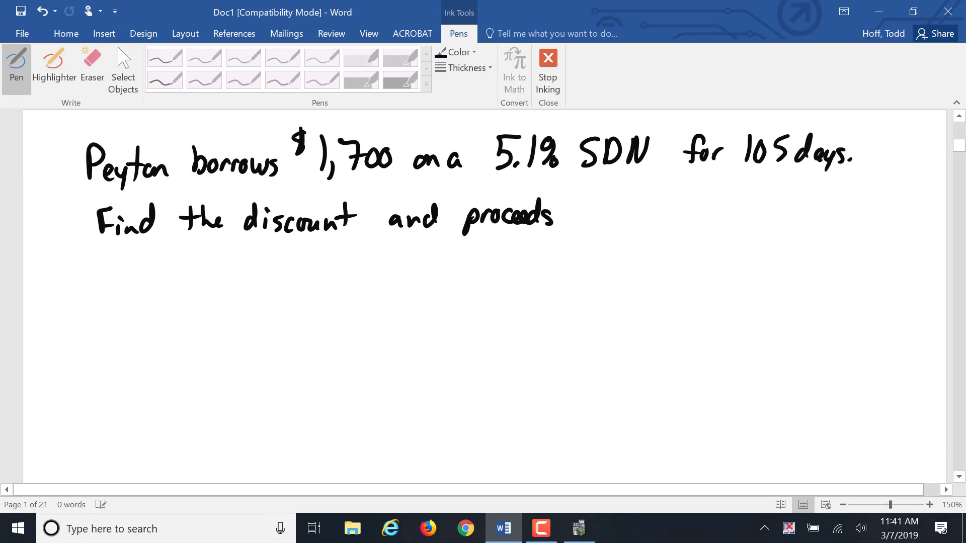
Switch to blue ink and begin writing 'I =' below the question.
{"action": "left_click", "coordinate": [458, 53]}
{"action": "left_click", "coordinate": [451, 133]}
{"action": "mouse_move", "coordinate": [317, 261]}
{"action": "left_mouse_down"}
{"action": "mouse_move", "coordinate": [317, 291]}
{"action": "mouse_move", "coordinate": [328, 290]}
{"action": "mouse_move", "coordinate": [330, 260]}
{"action": "left_mouse_up"}
{"action": "left_click", "coordinate": [343, 276]}
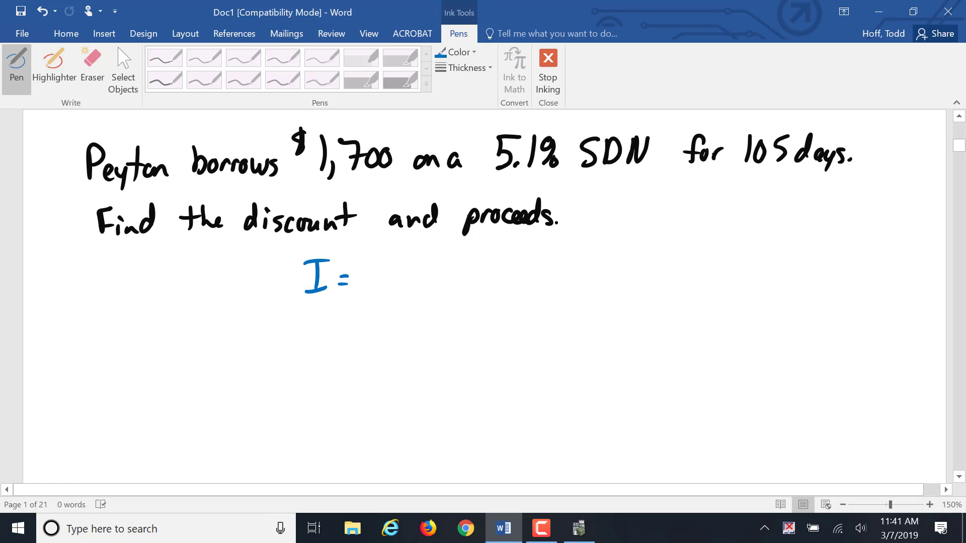
Underline the 1,700 principal and continue the formula as I = 1,700(0.051).
{"action": "mouse_move", "coordinate": [321, 184]}
{"action": "left_mouse_down"}
{"action": "mouse_move", "coordinate": [383, 179]}
{"action": "mouse_move", "coordinate": [368, 187]}
{"action": "left_mouse_up"}
{"action": "left_click_drag", "start_coordinate": [368, 262], "coordinate": [371, 292]}
{"action": "left_click_drag", "start_coordinate": [377, 283], "coordinate": [375, 300]}
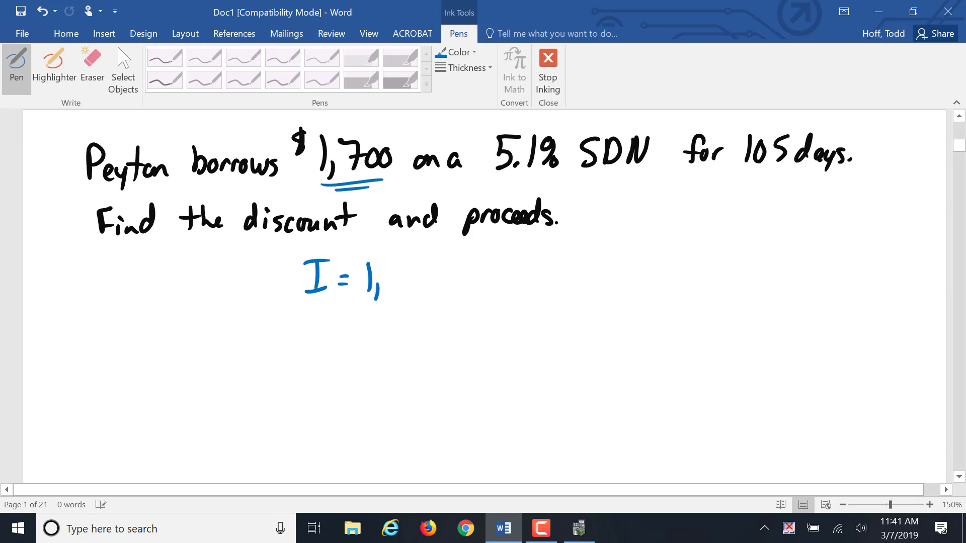
{"action": "mouse_move", "coordinate": [382, 267]}
{"action": "left_mouse_down"}
{"action": "mouse_move", "coordinate": [392, 291]}
{"action": "mouse_move", "coordinate": [406, 271]}
{"action": "mouse_move", "coordinate": [424, 272]}
{"action": "mouse_move", "coordinate": [455, 303]}
{"action": "left_mouse_up"}
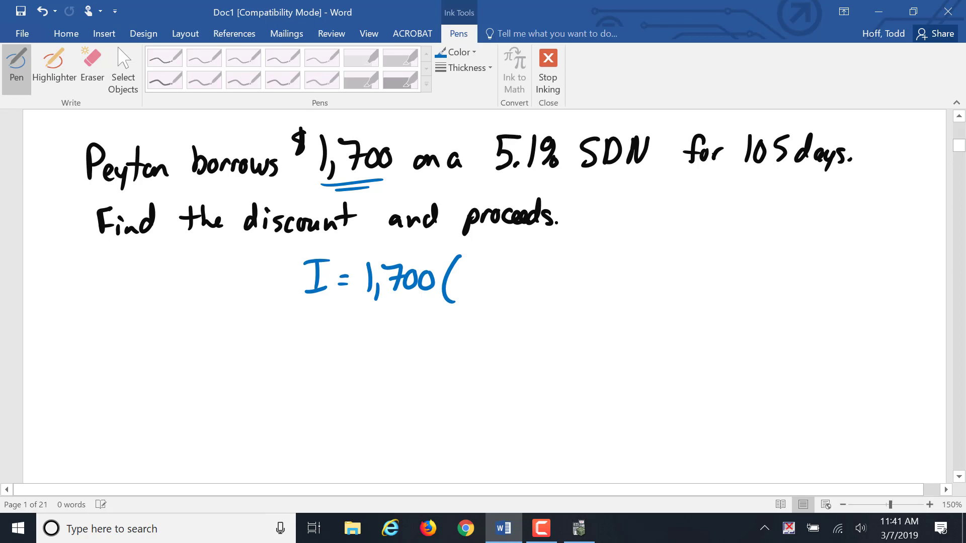
{"action": "left_click_drag", "start_coordinate": [471, 269], "coordinate": [496, 272]}
{"action": "left_click_drag", "start_coordinate": [512, 267], "coordinate": [499, 288]}
{"action": "left_click_drag", "start_coordinate": [519, 266], "coordinate": [519, 291]}
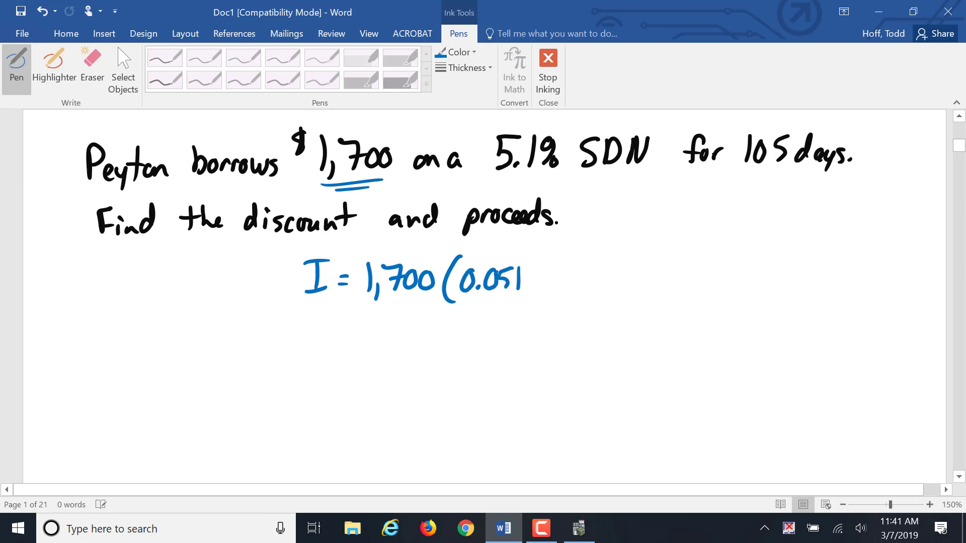
{"action": "left_click_drag", "start_coordinate": [518, 250], "coordinate": [528, 303]}
Underline '105 days' in the problem and add 105/360 = to the formula.
{"action": "left_click_drag", "start_coordinate": [743, 171], "coordinate": [825, 178]}
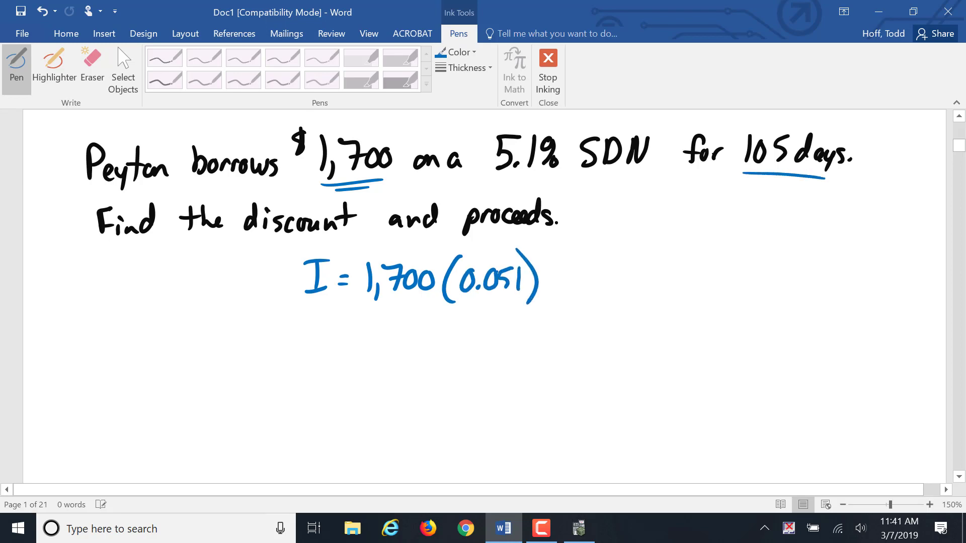
{"action": "left_click_drag", "start_coordinate": [559, 254], "coordinate": [556, 272]}
{"action": "left_click_drag", "start_coordinate": [568, 255], "coordinate": [569, 255]}
{"action": "left_click", "coordinate": [584, 251]}
{"action": "key", "text": "ctrl+z"}
{"action": "mouse_move", "coordinate": [561, 248]}
{"action": "left_mouse_down"}
{"action": "mouse_move", "coordinate": [558, 267]}
{"action": "mouse_move", "coordinate": [573, 252]}
{"action": "mouse_move", "coordinate": [599, 271]}
{"action": "mouse_move", "coordinate": [559, 301]}
{"action": "mouse_move", "coordinate": [637, 268]}
{"action": "left_mouse_up"}
{"action": "left_click_drag", "start_coordinate": [622, 275], "coordinate": [638, 274]}
{"action": "left_click", "coordinate": [458, 52]}
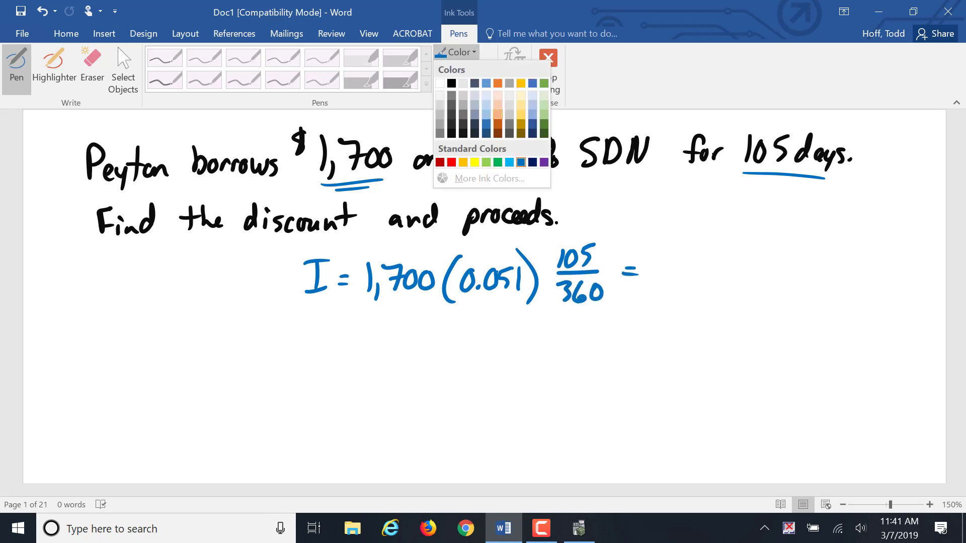
{"action": "left_click", "coordinate": [499, 125]}
In TI-SmartView, key in 1700*.051* on the calculator.
{"action": "left_click", "coordinate": [579, 528]}
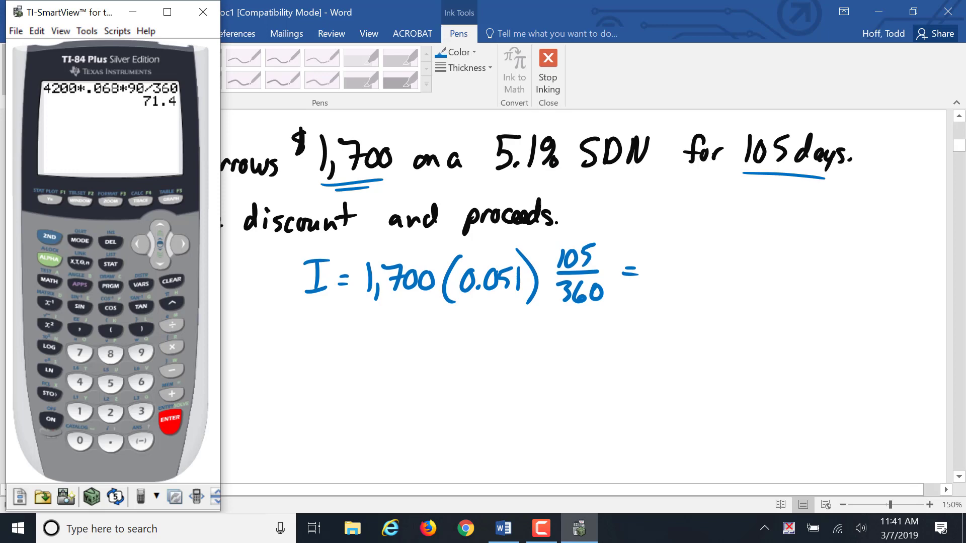
{"action": "type", "text": "1"}
{"action": "left_click", "coordinate": [81, 352]}
{"action": "left_click", "coordinate": [79, 441]}
{"action": "left_click", "coordinate": [79, 441]}
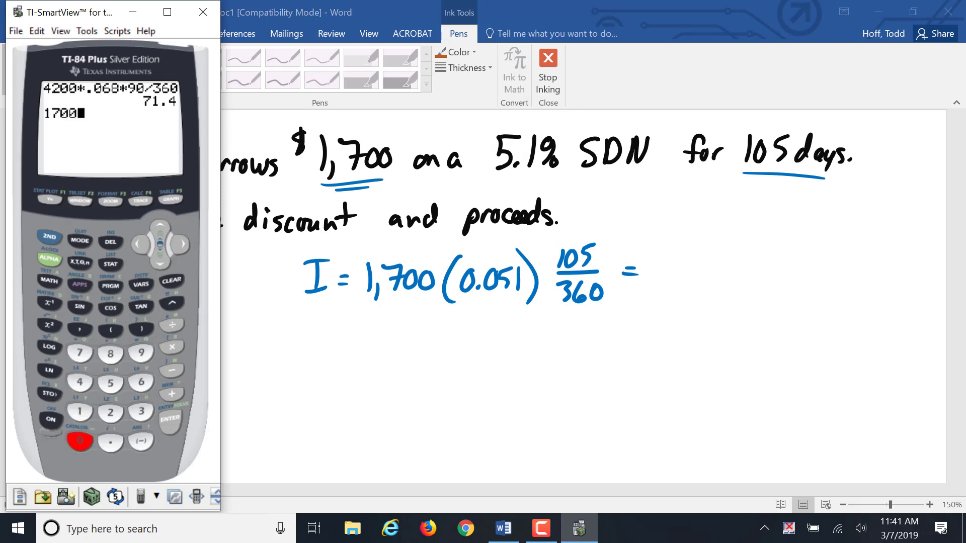
{"action": "left_click", "coordinate": [172, 348]}
{"action": "left_click", "coordinate": [111, 441]}
Finish with 105/360 and evaluate the discount to 25.2875.
{"action": "left_click", "coordinate": [79, 440]}
{"action": "left_click", "coordinate": [111, 383]}
{"action": "left_click", "coordinate": [80, 412]}
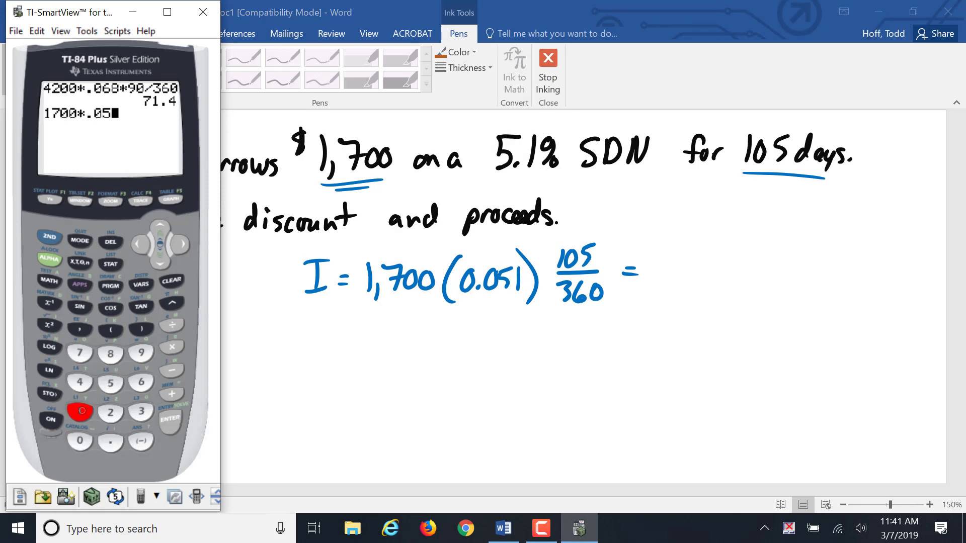
{"action": "left_click", "coordinate": [172, 347]}
{"action": "left_click", "coordinate": [79, 412]}
{"action": "left_click", "coordinate": [80, 440]}
{"action": "left_click", "coordinate": [111, 383]}
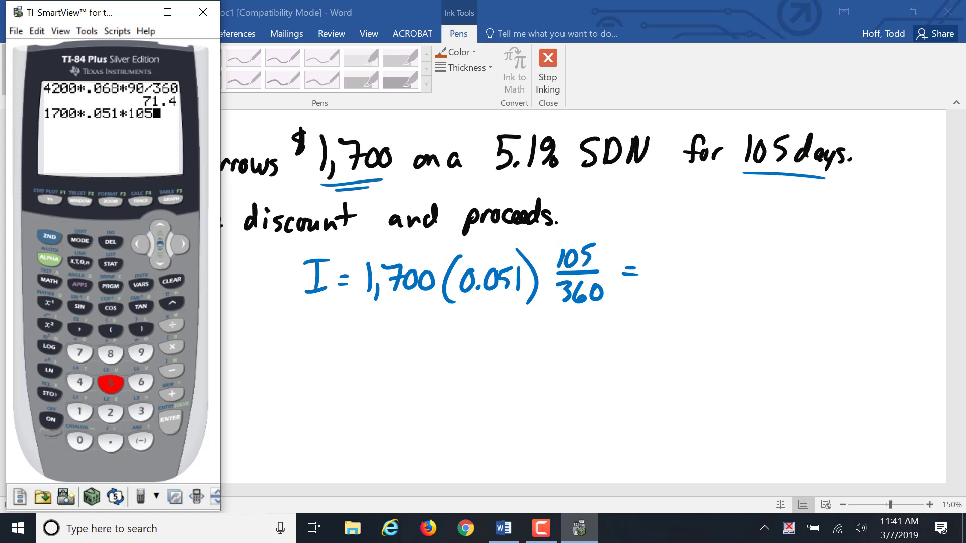
{"action": "left_click", "coordinate": [171, 324]}
{"action": "left_click", "coordinate": [142, 412]}
{"action": "left_click", "coordinate": [141, 382]}
{"action": "left_click", "coordinate": [80, 441]}
{"action": "left_click", "coordinate": [170, 420]}
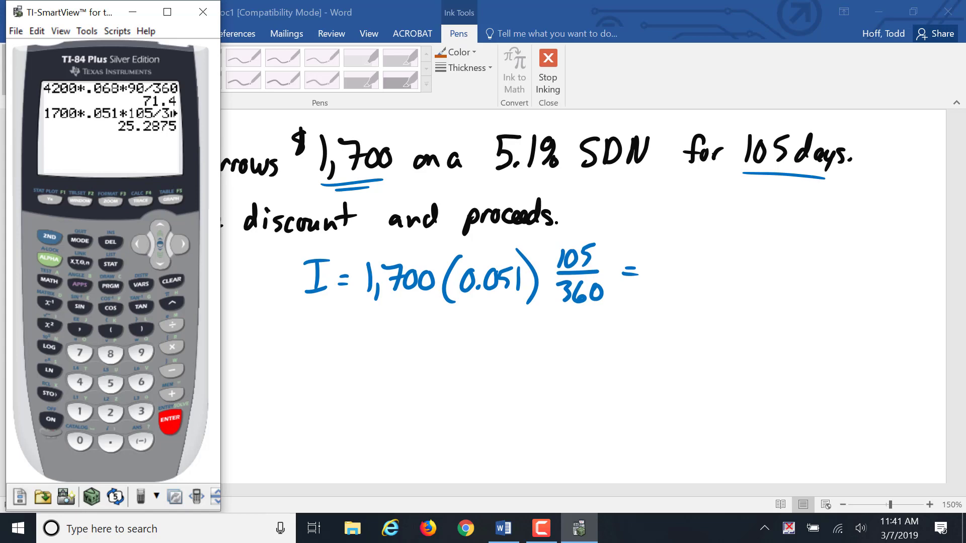
Back in Word, write the discount $25.29 after the equals sign.
{"action": "left_click", "coordinate": [674, 272]}
{"action": "mouse_move", "coordinate": [681, 257]}
{"action": "left_mouse_down"}
{"action": "mouse_move", "coordinate": [699, 285]}
{"action": "mouse_move", "coordinate": [710, 272]}
{"action": "mouse_move", "coordinate": [705, 287]}
{"action": "mouse_move", "coordinate": [757, 285]}
{"action": "mouse_move", "coordinate": [669, 264]}
{"action": "left_mouse_up"}
{"action": "left_click", "coordinate": [720, 280]}
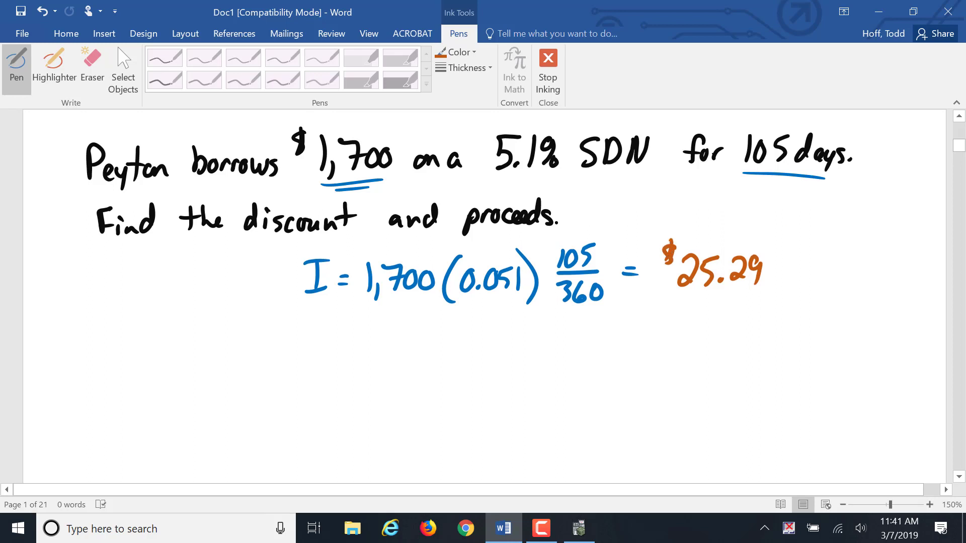
Label $25.29 as 'Discount', underline the label, and double-underline the amount.
{"action": "left_click_drag", "start_coordinate": [785, 222], "coordinate": [786, 245]}
{"action": "mouse_move", "coordinate": [786, 221]}
{"action": "left_mouse_down"}
{"action": "mouse_move", "coordinate": [788, 244]}
{"action": "mouse_move", "coordinate": [839, 248]}
{"action": "left_mouse_up"}
{"action": "left_click_drag", "start_coordinate": [850, 238], "coordinate": [877, 250]}
{"action": "mouse_move", "coordinate": [891, 223]}
{"action": "left_mouse_down"}
{"action": "mouse_move", "coordinate": [887, 243]}
{"action": "mouse_move", "coordinate": [905, 234]}
{"action": "left_mouse_up"}
{"action": "left_click_drag", "start_coordinate": [789, 255], "coordinate": [893, 261]}
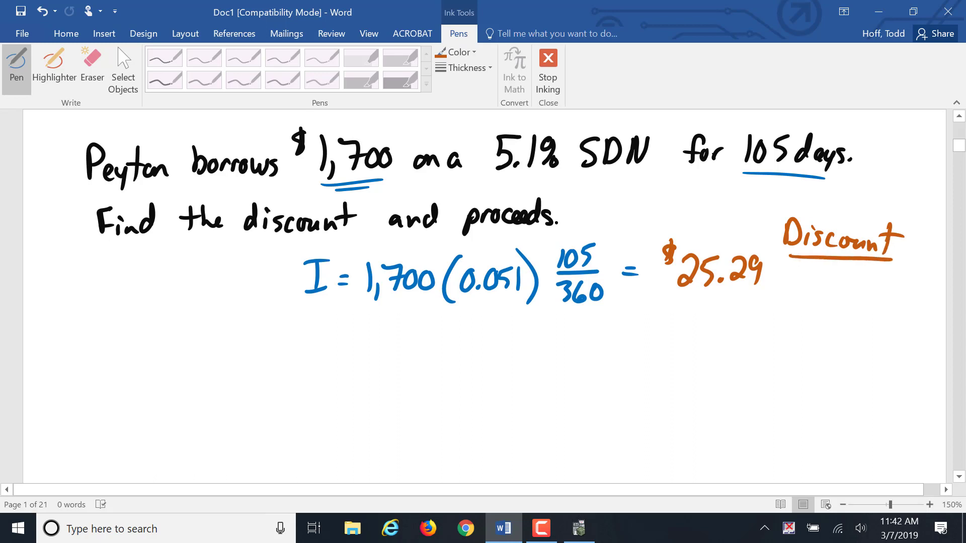
{"action": "left_click_drag", "start_coordinate": [665, 298], "coordinate": [771, 295]}
{"action": "left_click_drag", "start_coordinate": [662, 303], "coordinate": [759, 301]}
Switch to green ink and start the Proceeds line below the formula.
{"action": "left_click", "coordinate": [456, 52]}
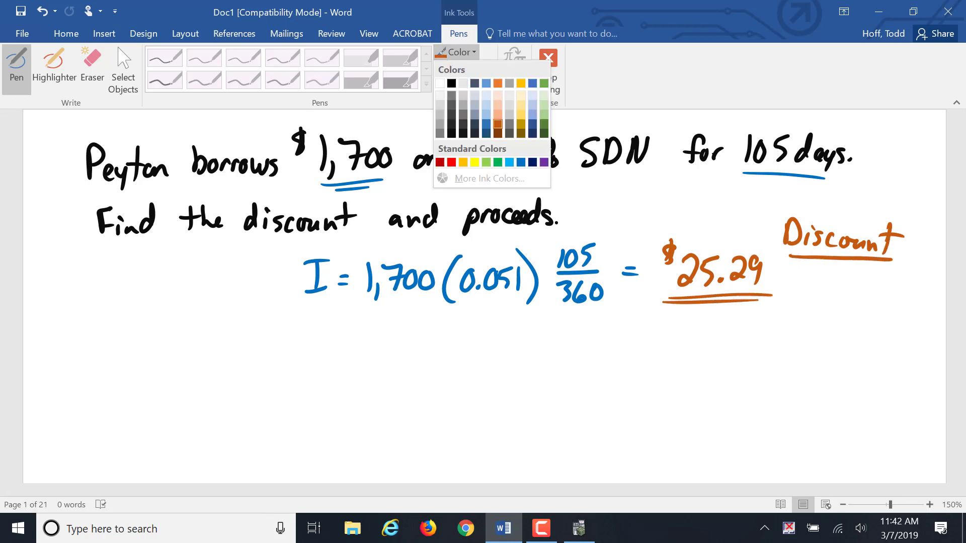
{"action": "key", "text": "Escape"}
{"action": "left_click_drag", "start_coordinate": [283, 346], "coordinate": [282, 387]}
{"action": "mouse_move", "coordinate": [283, 348]}
{"action": "left_mouse_down"}
{"action": "mouse_move", "coordinate": [286, 368]}
{"action": "mouse_move", "coordinate": [358, 384]}
{"action": "left_mouse_up"}
Write 'Proceeds = 1,700 − 25.29 =' in green.
{"action": "left_click", "coordinate": [338, 382]}
{"action": "mouse_move", "coordinate": [363, 372]}
{"action": "left_mouse_down"}
{"action": "mouse_move", "coordinate": [355, 383]}
{"action": "mouse_move", "coordinate": [368, 385]}
{"action": "left_mouse_up"}
{"action": "left_click_drag", "start_coordinate": [377, 366], "coordinate": [369, 384]}
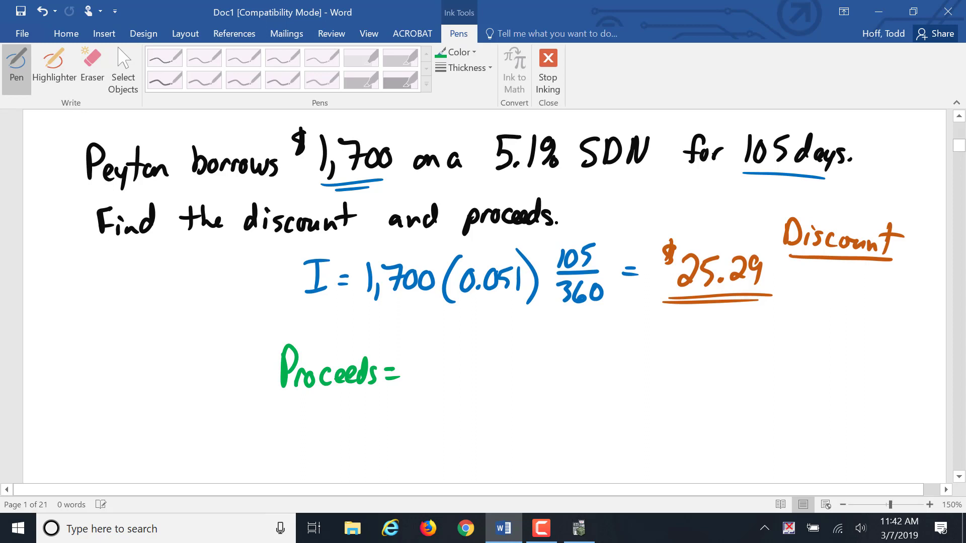
{"action": "mouse_move", "coordinate": [429, 355]}
{"action": "left_mouse_down"}
{"action": "mouse_move", "coordinate": [427, 384]}
{"action": "mouse_move", "coordinate": [438, 391]}
{"action": "mouse_move", "coordinate": [463, 367]}
{"action": "left_mouse_up"}
{"action": "left_click_drag", "start_coordinate": [475, 360], "coordinate": [625, 383]}
{"action": "left_click", "coordinate": [589, 376]}
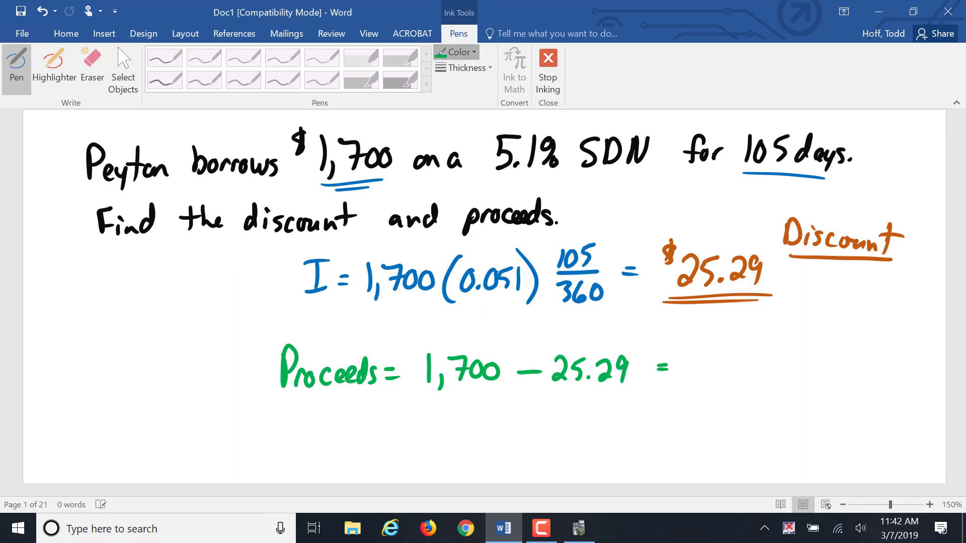
In red ink, write $1,674.71 labelled 'proceeds' and underline it.
{"action": "left_click", "coordinate": [455, 52]}
{"action": "mouse_move", "coordinate": [697, 352]}
{"action": "left_mouse_down"}
{"action": "mouse_move", "coordinate": [703, 389]}
{"action": "mouse_move", "coordinate": [717, 367]}
{"action": "mouse_move", "coordinate": [749, 376]}
{"action": "mouse_move", "coordinate": [774, 354]}
{"action": "mouse_move", "coordinate": [815, 378]}
{"action": "mouse_move", "coordinate": [696, 344]}
{"action": "left_mouse_up"}
{"action": "key", "text": "ctrl+z"}
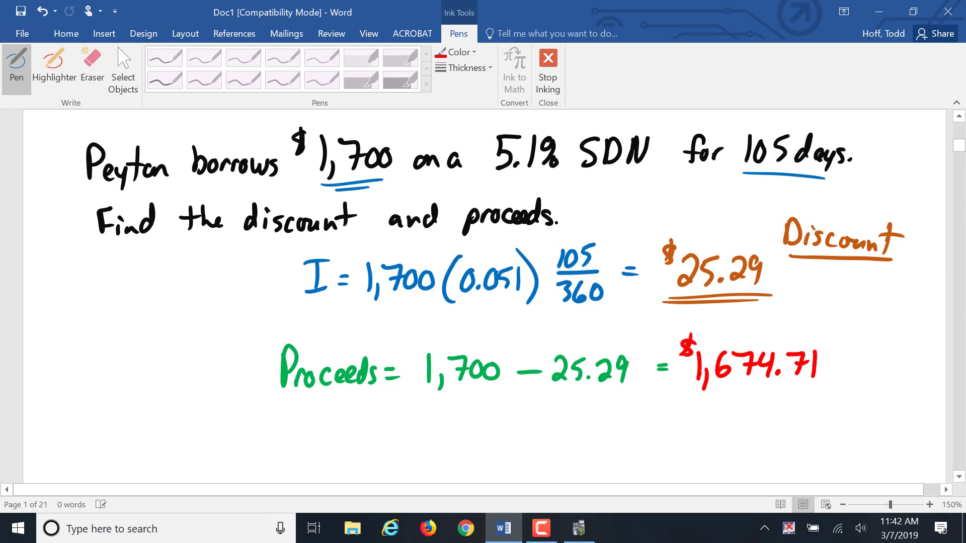
{"action": "mouse_move", "coordinate": [815, 398]}
{"action": "left_mouse_down"}
{"action": "mouse_move", "coordinate": [882, 400]}
{"action": "mouse_move", "coordinate": [891, 377]}
{"action": "mouse_move", "coordinate": [896, 408]}
{"action": "left_mouse_up"}
{"action": "left_click_drag", "start_coordinate": [680, 403], "coordinate": [905, 426]}
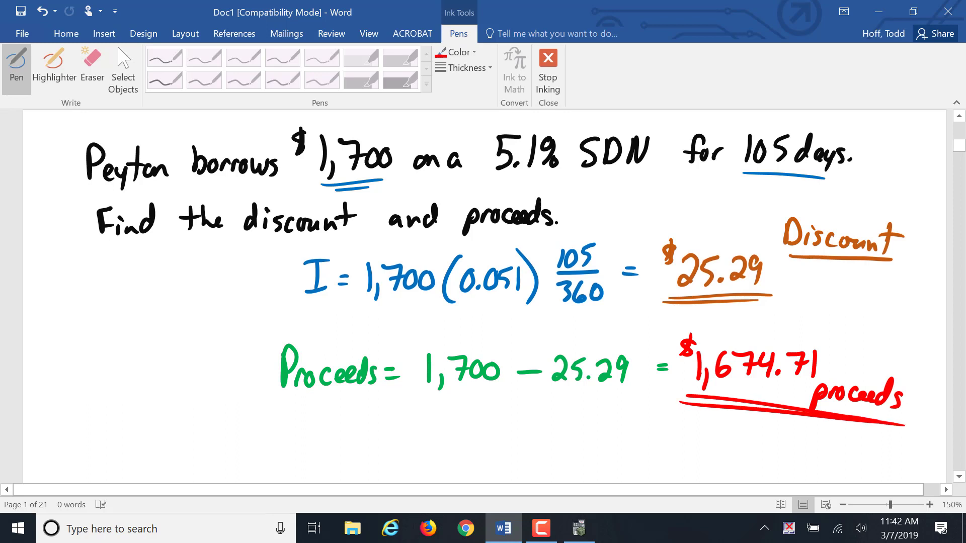
Switch the ink back to black and scroll down to a blank area.
{"action": "left_click", "coordinate": [455, 52]}
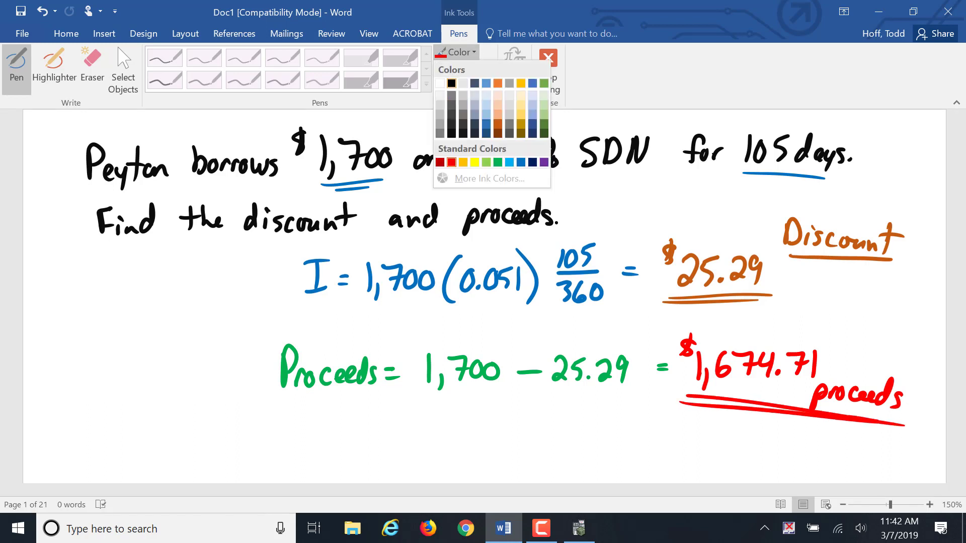
{"action": "left_click", "coordinate": [452, 86]}
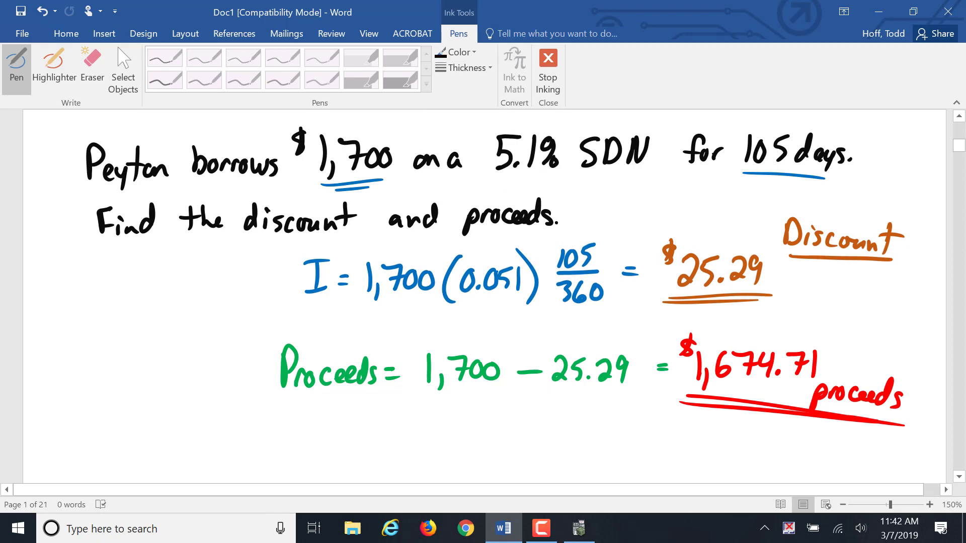
{"action": "scroll", "coordinate": [483, 297], "scroll_direction": "down", "scroll_amount": 5}
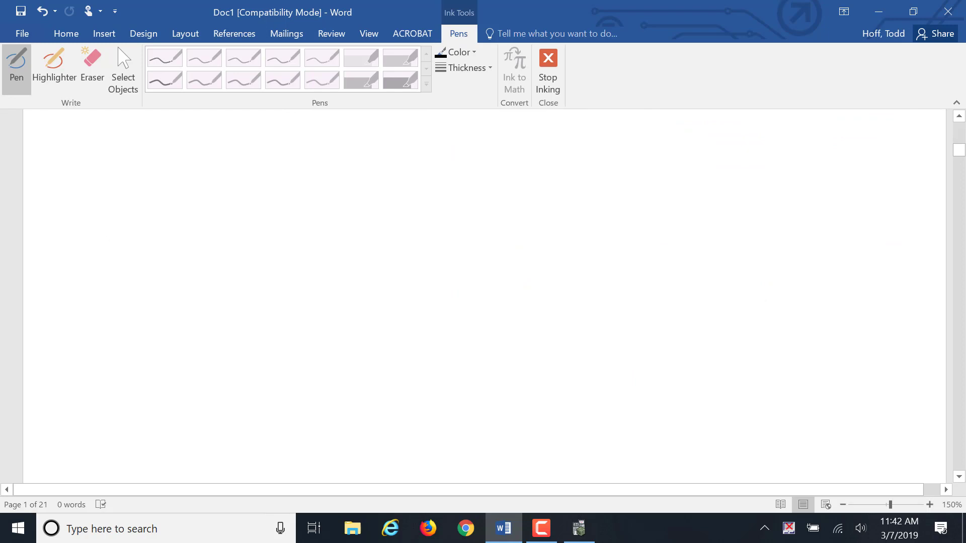
Handwrite the heading 'Treasury Bonds/' in black.
{"action": "left_click_drag", "start_coordinate": [85, 132], "coordinate": [83, 155]}
{"action": "mouse_move", "coordinate": [67, 130]}
{"action": "left_mouse_down"}
{"action": "mouse_move", "coordinate": [105, 124]}
{"action": "mouse_move", "coordinate": [109, 147]}
{"action": "mouse_move", "coordinate": [126, 151]}
{"action": "mouse_move", "coordinate": [146, 142]}
{"action": "mouse_move", "coordinate": [161, 151]}
{"action": "mouse_move", "coordinate": [174, 140]}
{"action": "mouse_move", "coordinate": [185, 171]}
{"action": "left_mouse_up"}
{"action": "mouse_move", "coordinate": [218, 122]}
{"action": "left_mouse_down"}
{"action": "mouse_move", "coordinate": [221, 150]}
{"action": "mouse_move", "coordinate": [259, 150]}
{"action": "mouse_move", "coordinate": [272, 121]}
{"action": "mouse_move", "coordinate": [275, 149]}
{"action": "left_mouse_up"}
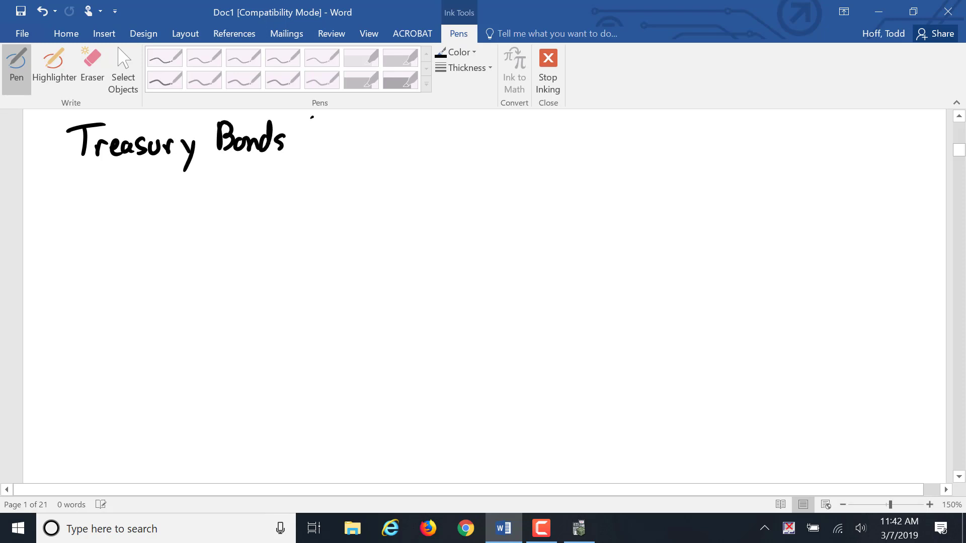
{"action": "left_click_drag", "start_coordinate": [312, 117], "coordinate": [289, 176]}
{"action": "mouse_move", "coordinate": [332, 133]}
{"action": "left_mouse_down"}
{"action": "mouse_move", "coordinate": [318, 161]}
{"action": "mouse_move", "coordinate": [347, 162]}
{"action": "left_mouse_up"}
{"action": "left_click_drag", "start_coordinate": [352, 147], "coordinate": [363, 160]}
Finish 'Savings Bond', underline the whole title, and switch the ink to dark orange.
{"action": "left_click", "coordinate": [370, 145]}
{"action": "mouse_move", "coordinate": [368, 151]}
{"action": "left_mouse_down"}
{"action": "mouse_move", "coordinate": [370, 164]}
{"action": "mouse_move", "coordinate": [388, 164]}
{"action": "mouse_move", "coordinate": [389, 179]}
{"action": "left_mouse_up"}
{"action": "mouse_move", "coordinate": [410, 147]}
{"action": "left_mouse_down"}
{"action": "mouse_move", "coordinate": [403, 153]}
{"action": "mouse_move", "coordinate": [431, 158]}
{"action": "left_mouse_up"}
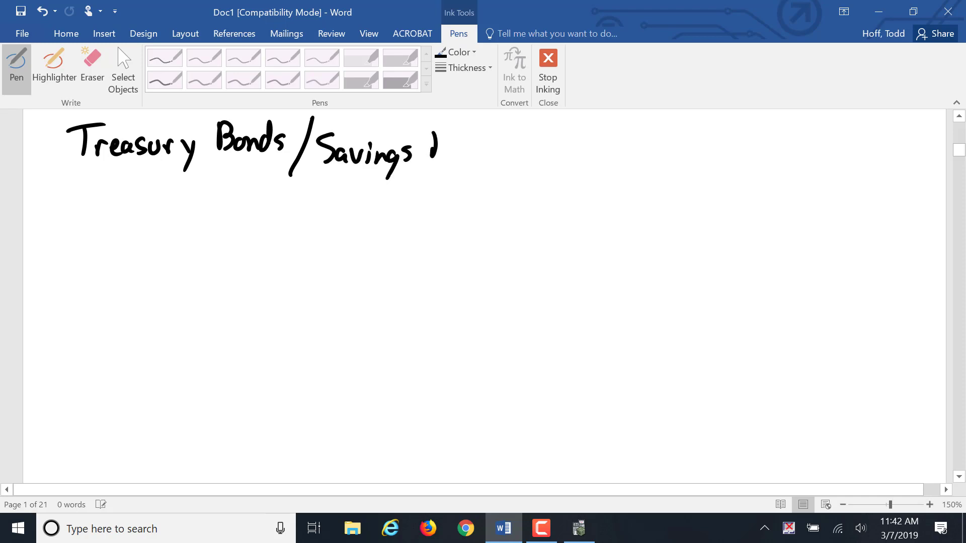
{"action": "mouse_move", "coordinate": [433, 125]}
{"action": "left_mouse_down"}
{"action": "mouse_move", "coordinate": [436, 157]}
{"action": "mouse_move", "coordinate": [450, 147]}
{"action": "left_mouse_up"}
{"action": "mouse_move", "coordinate": [456, 146]}
{"action": "left_mouse_down"}
{"action": "mouse_move", "coordinate": [469, 156]}
{"action": "mouse_move", "coordinate": [479, 124]}
{"action": "left_mouse_up"}
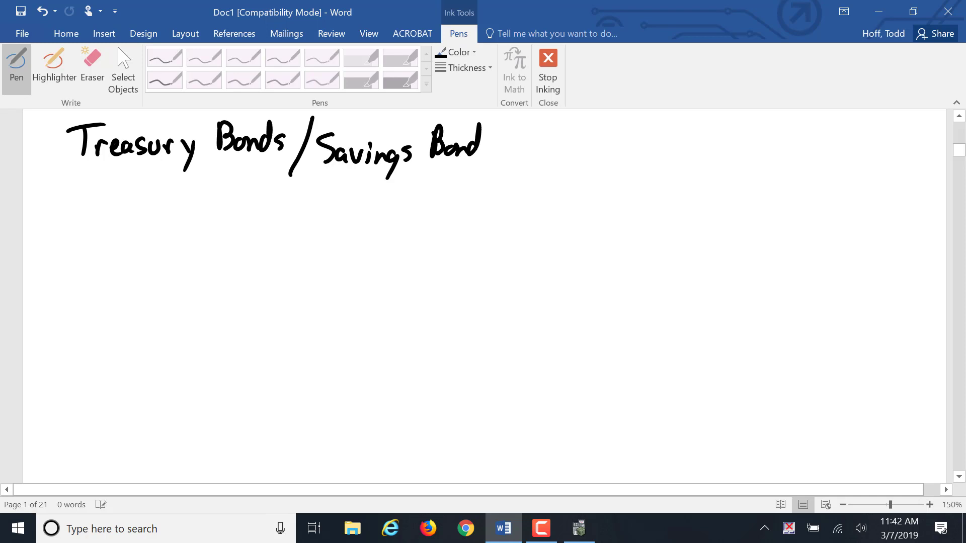
{"action": "left_click_drag", "start_coordinate": [78, 186], "coordinate": [501, 173]}
{"action": "left_click", "coordinate": [455, 51]}
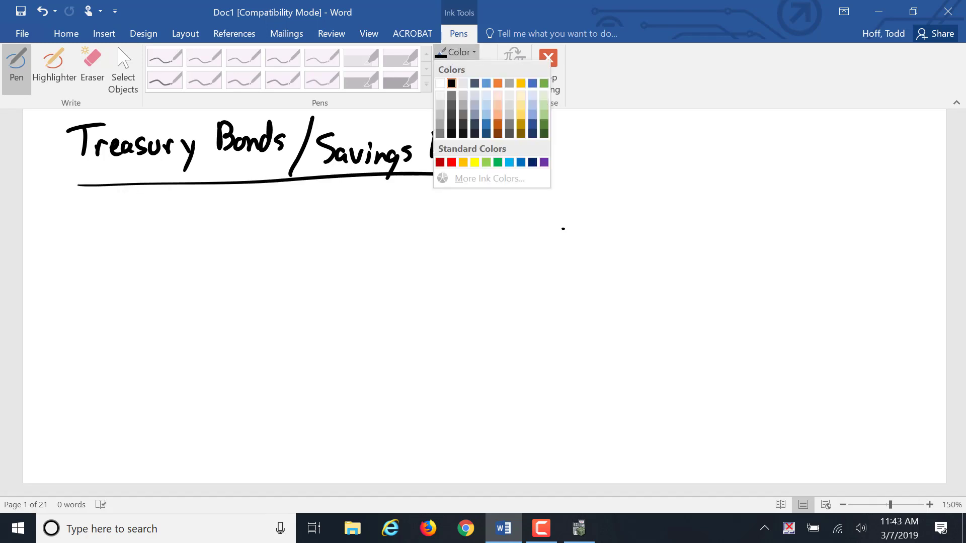
{"action": "left_click", "coordinate": [498, 124]}
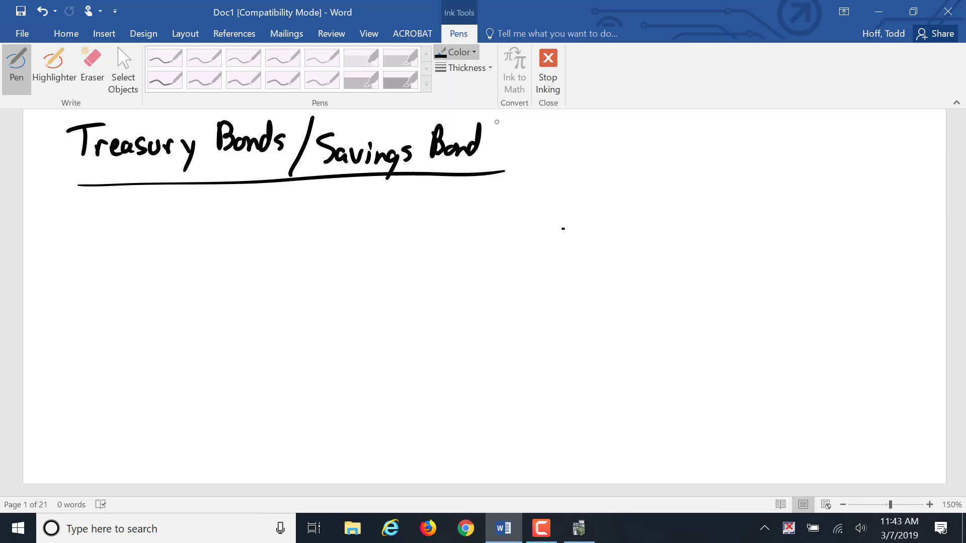
Handwrite 'Face value: $500' in orange ink under the heading.
{"action": "left_click_drag", "start_coordinate": [99, 206], "coordinate": [120, 203]}
{"action": "mouse_move", "coordinate": [103, 207]}
{"action": "left_mouse_down"}
{"action": "mouse_move", "coordinate": [104, 234]}
{"action": "mouse_move", "coordinate": [122, 221]}
{"action": "left_mouse_up"}
{"action": "mouse_move", "coordinate": [131, 221]}
{"action": "left_mouse_down"}
{"action": "mouse_move", "coordinate": [133, 231]}
{"action": "mouse_move", "coordinate": [194, 215]}
{"action": "mouse_move", "coordinate": [208, 232]}
{"action": "left_mouse_up"}
{"action": "left_click_drag", "start_coordinate": [212, 225], "coordinate": [247, 229]}
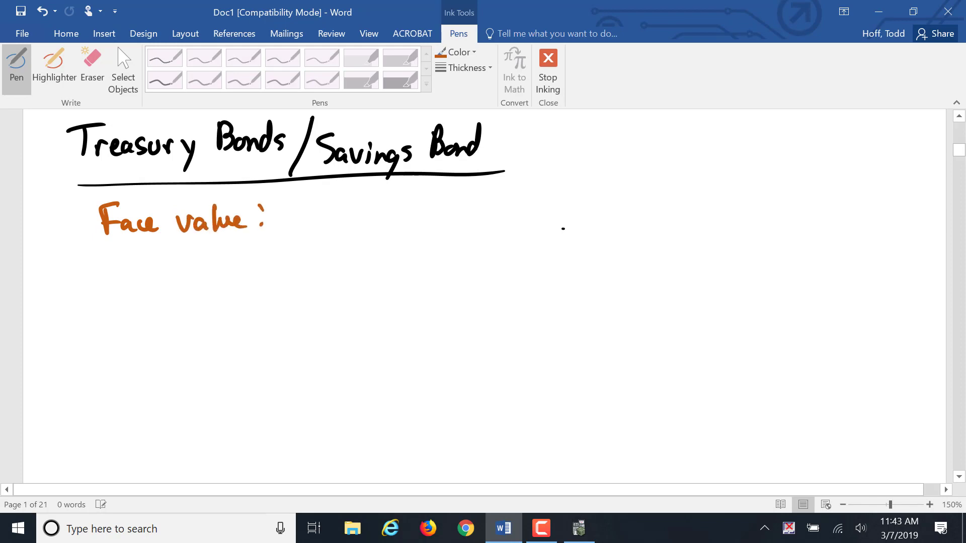
{"action": "mouse_move", "coordinate": [298, 197]}
{"action": "left_mouse_down"}
{"action": "mouse_move", "coordinate": [285, 217]}
{"action": "mouse_move", "coordinate": [311, 216]}
{"action": "mouse_move", "coordinate": [305, 228]}
{"action": "left_mouse_up"}
{"action": "left_click_drag", "start_coordinate": [328, 204], "coordinate": [327, 205]}
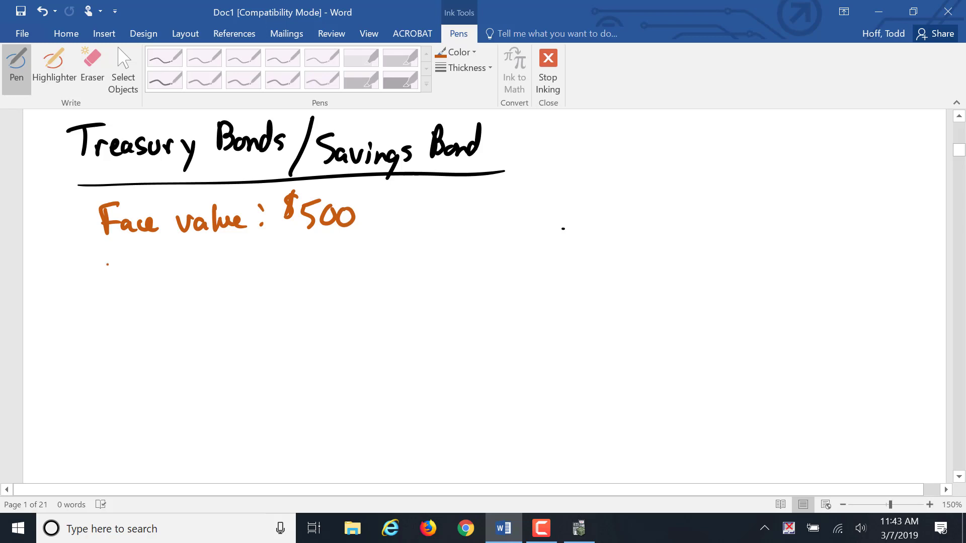
Write 'Rate: 4.9%' below the face value line.
{"action": "mouse_move", "coordinate": [107, 264]}
{"action": "left_mouse_down"}
{"action": "mouse_move", "coordinate": [135, 289]}
{"action": "mouse_move", "coordinate": [165, 286]}
{"action": "left_mouse_up"}
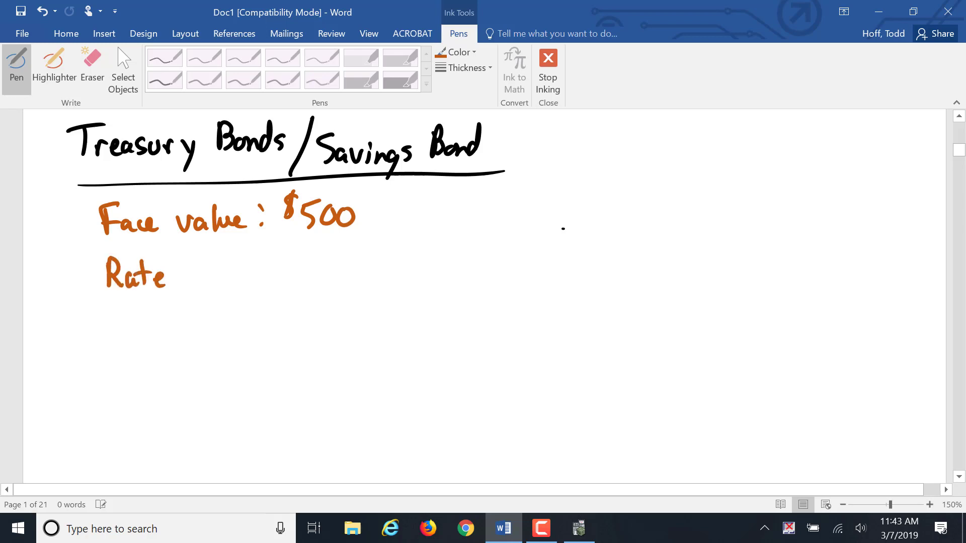
{"action": "mouse_move", "coordinate": [216, 260]}
{"action": "left_mouse_down"}
{"action": "mouse_move", "coordinate": [209, 280]}
{"action": "mouse_move", "coordinate": [223, 277]}
{"action": "left_mouse_up"}
{"action": "mouse_move", "coordinate": [225, 259]}
{"action": "left_mouse_down"}
{"action": "mouse_move", "coordinate": [220, 292]}
{"action": "mouse_move", "coordinate": [241, 274]}
{"action": "mouse_move", "coordinate": [246, 289]}
{"action": "left_mouse_up"}
{"action": "left_click", "coordinate": [233, 287]}
{"action": "left_click_drag", "start_coordinate": [262, 263], "coordinate": [259, 285]}
{"action": "left_click_drag", "start_coordinate": [269, 275], "coordinate": [270, 288]}
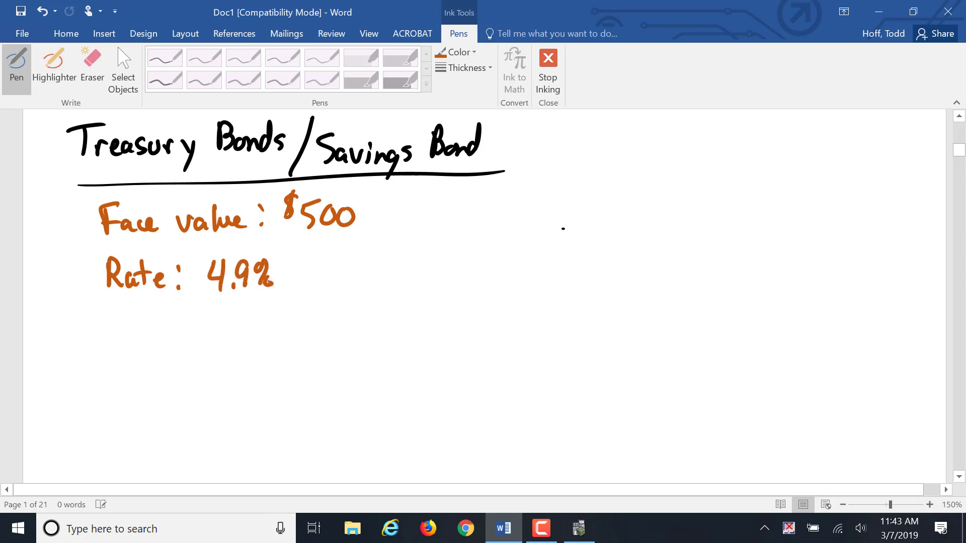
Write 'Term: 6 months' to the right of the rate.
{"action": "left_click_drag", "start_coordinate": [380, 271], "coordinate": [377, 279]}
{"action": "mouse_move", "coordinate": [364, 256]}
{"action": "left_mouse_down"}
{"action": "mouse_move", "coordinate": [394, 252]}
{"action": "mouse_move", "coordinate": [406, 276]}
{"action": "mouse_move", "coordinate": [418, 261]}
{"action": "left_mouse_up"}
{"action": "left_click_drag", "start_coordinate": [419, 274], "coordinate": [430, 261]}
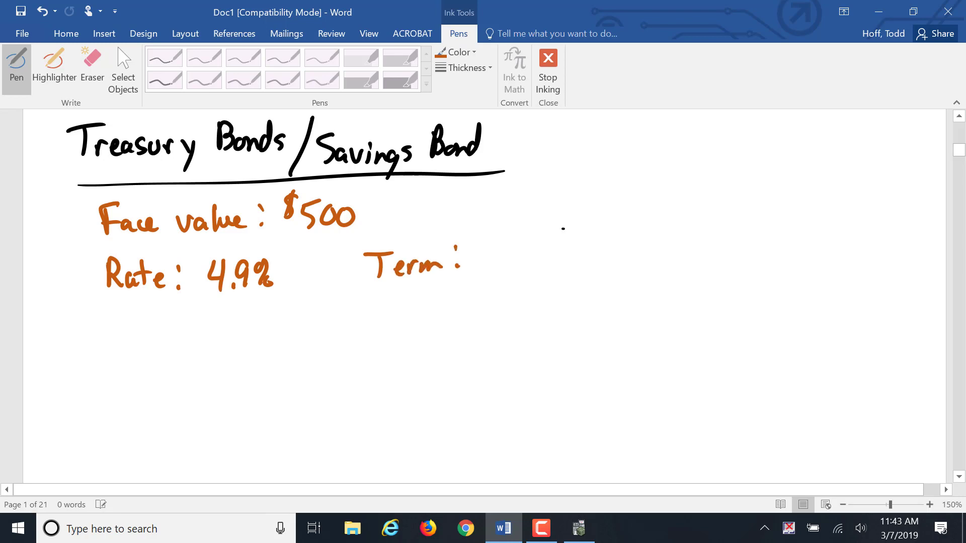
{"action": "mouse_move", "coordinate": [494, 237]}
{"action": "left_mouse_down"}
{"action": "mouse_move", "coordinate": [485, 258]}
{"action": "mouse_move", "coordinate": [529, 268]}
{"action": "left_mouse_up"}
{"action": "left_click_drag", "start_coordinate": [535, 257], "coordinate": [551, 268]}
{"action": "left_click_drag", "start_coordinate": [563, 235], "coordinate": [567, 248]}
{"action": "mouse_move", "coordinate": [572, 236]}
{"action": "left_mouse_down"}
{"action": "mouse_move", "coordinate": [569, 265]}
{"action": "mouse_move", "coordinate": [581, 264]}
{"action": "left_mouse_up"}
{"action": "left_click_drag", "start_coordinate": [592, 247], "coordinate": [583, 264]}
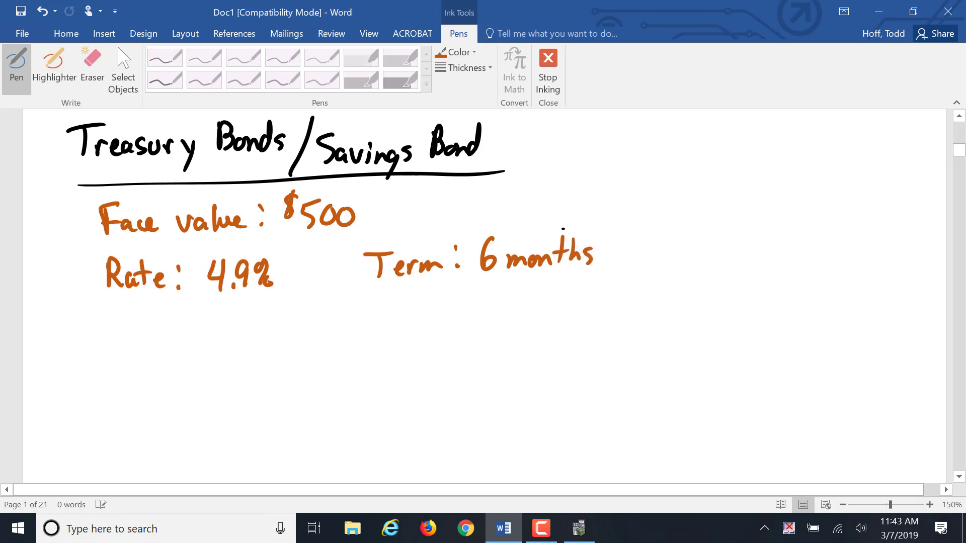
{"action": "left_click", "coordinate": [456, 52]}
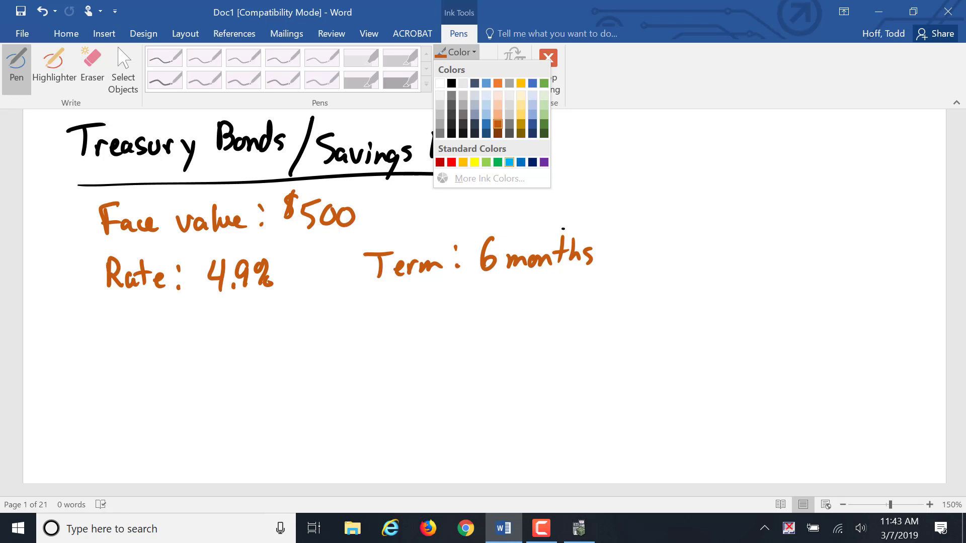
In green ink, start the formula 'I = 500(' and underline $500 and 4.9%.
{"action": "left_click", "coordinate": [497, 162]}
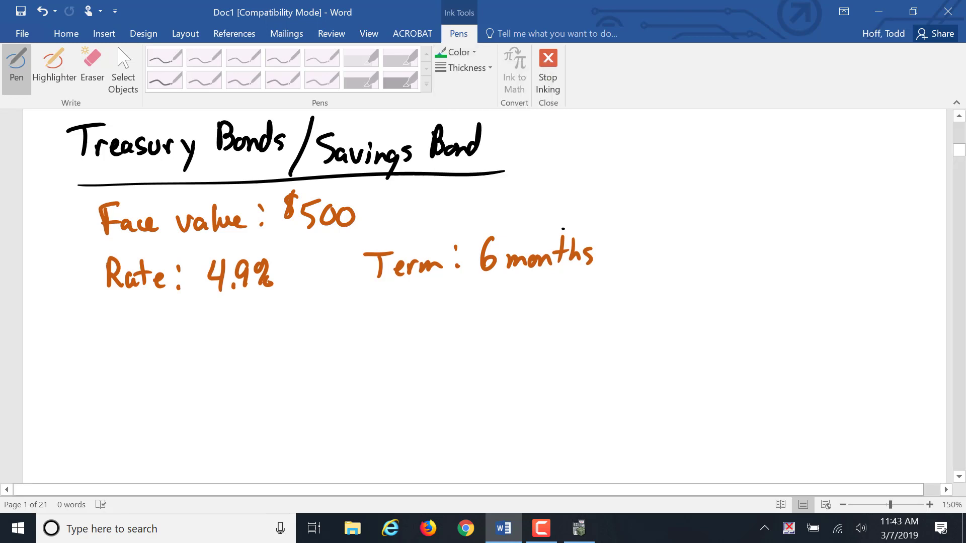
{"action": "left_click_drag", "start_coordinate": [301, 319], "coordinate": [299, 351]}
{"action": "left_click_drag", "start_coordinate": [289, 354], "coordinate": [314, 350]}
{"action": "left_click_drag", "start_coordinate": [285, 320], "coordinate": [315, 318]}
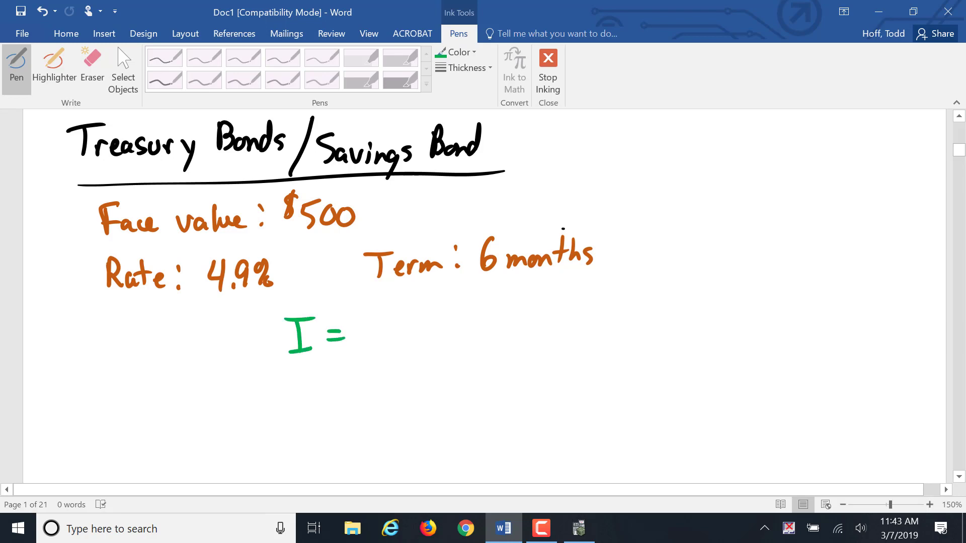
{"action": "left_click_drag", "start_coordinate": [308, 236], "coordinate": [344, 233]}
{"action": "left_click_drag", "start_coordinate": [312, 240], "coordinate": [335, 238]}
{"action": "left_click_drag", "start_coordinate": [373, 320], "coordinate": [357, 346]}
{"action": "mouse_move", "coordinate": [385, 326]}
{"action": "left_mouse_down"}
{"action": "mouse_move", "coordinate": [375, 340]}
{"action": "mouse_move", "coordinate": [385, 327]}
{"action": "left_mouse_up"}
{"action": "left_click_drag", "start_coordinate": [404, 327], "coordinate": [423, 344]}
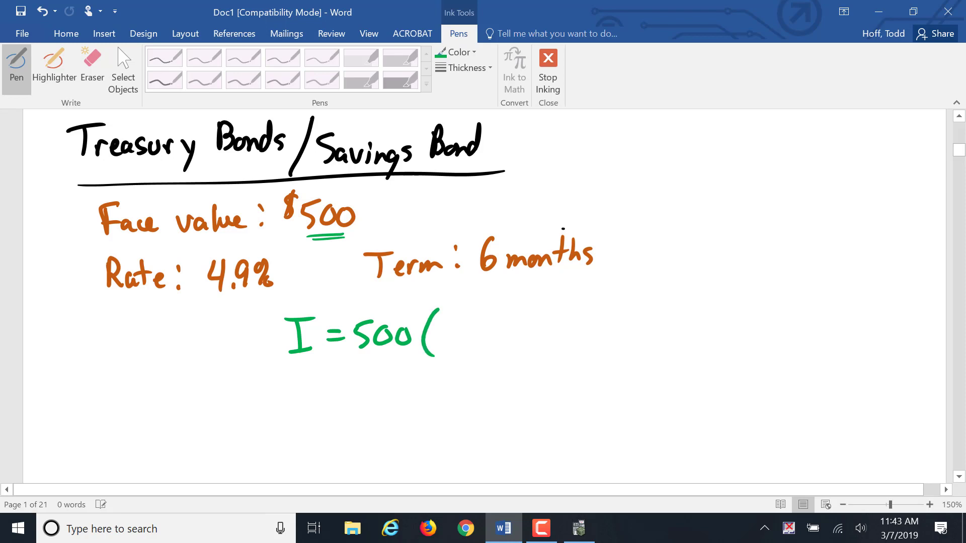
{"action": "left_click_drag", "start_coordinate": [217, 301], "coordinate": [265, 296]}
Complete the formula with 0.049)(6/12) = and underline 6 months in green.
{"action": "mouse_move", "coordinate": [449, 328]}
{"action": "left_mouse_down"}
{"action": "mouse_move", "coordinate": [499, 335]}
{"action": "mouse_move", "coordinate": [498, 347]}
{"action": "left_mouse_up"}
{"action": "left_click", "coordinate": [459, 343]}
{"action": "left_click_drag", "start_coordinate": [514, 326], "coordinate": [511, 348]}
{"action": "left_click_drag", "start_coordinate": [514, 302], "coordinate": [526, 356]}
{"action": "left_click_drag", "start_coordinate": [482, 275], "coordinate": [569, 273]}
{"action": "left_click", "coordinate": [546, 331]}
{"action": "mouse_move", "coordinate": [564, 309]}
{"action": "left_mouse_down"}
{"action": "mouse_move", "coordinate": [556, 318]}
{"action": "mouse_move", "coordinate": [569, 330]}
{"action": "left_mouse_up"}
{"action": "mouse_move", "coordinate": [556, 337]}
{"action": "left_mouse_down"}
{"action": "mouse_move", "coordinate": [552, 357]}
{"action": "mouse_move", "coordinate": [579, 355]}
{"action": "mouse_move", "coordinate": [606, 324]}
{"action": "left_mouse_up"}
{"action": "left_click_drag", "start_coordinate": [592, 330], "coordinate": [608, 329]}
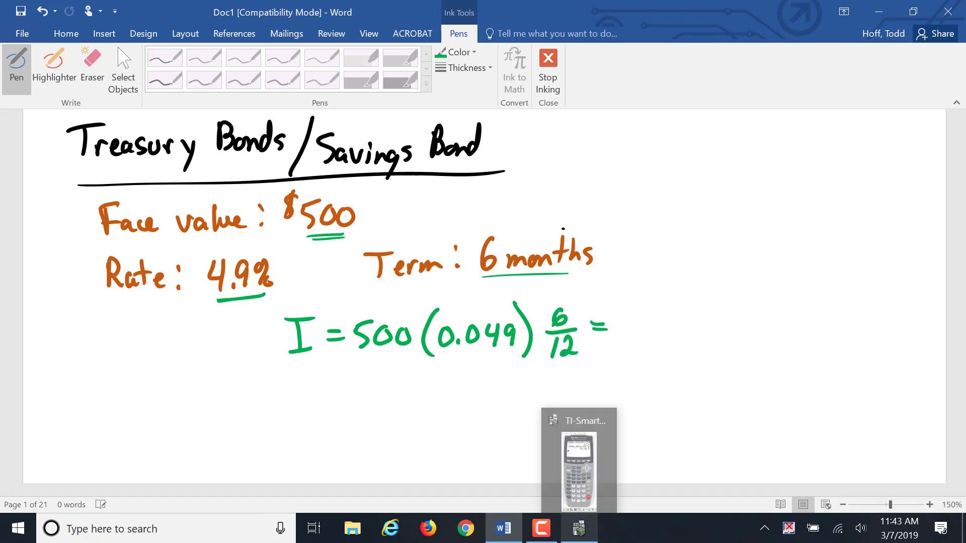
In TI-SmartView, key in 500*.049.
{"action": "left_click", "coordinate": [579, 529]}
{"action": "left_click", "coordinate": [110, 384]}
{"action": "double_click", "coordinate": [79, 442]}
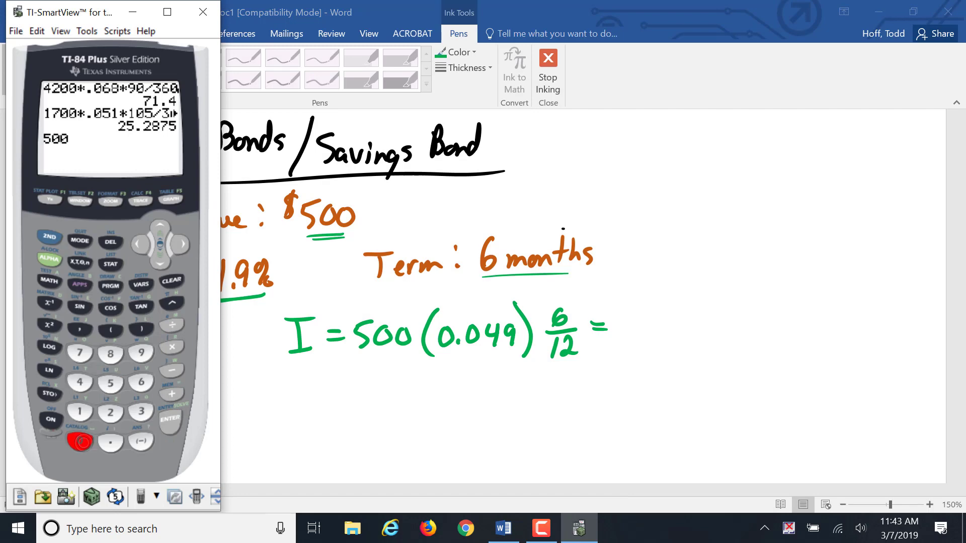
{"action": "left_click", "coordinate": [172, 347]}
{"action": "left_click", "coordinate": [110, 442]}
{"action": "left_click", "coordinate": [79, 441]}
{"action": "left_click", "coordinate": [79, 382]}
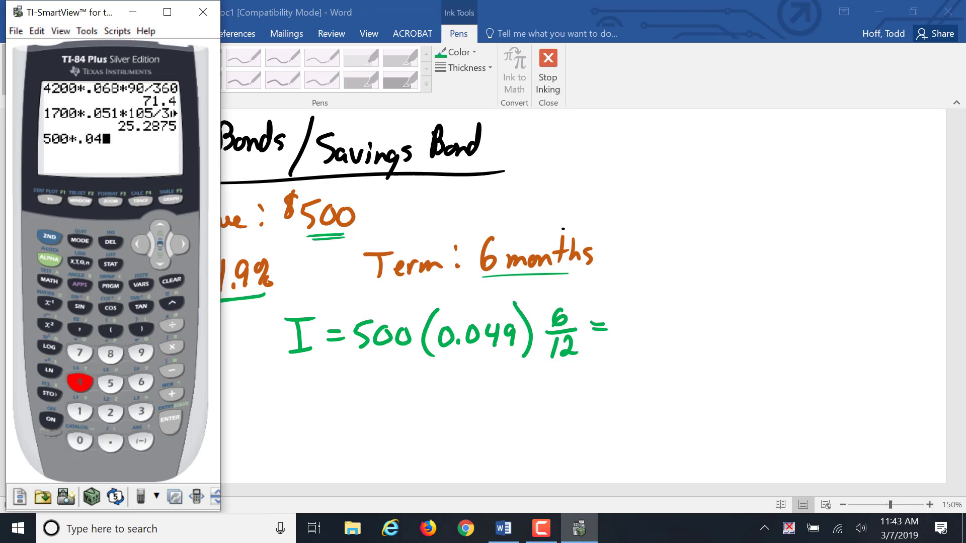
{"action": "left_click", "coordinate": [141, 353]}
Finish with *6/12, evaluate to 12.25, and return to the Word notes.
{"action": "left_click", "coordinate": [172, 346]}
{"action": "left_click", "coordinate": [141, 383]}
{"action": "left_click", "coordinate": [171, 324]}
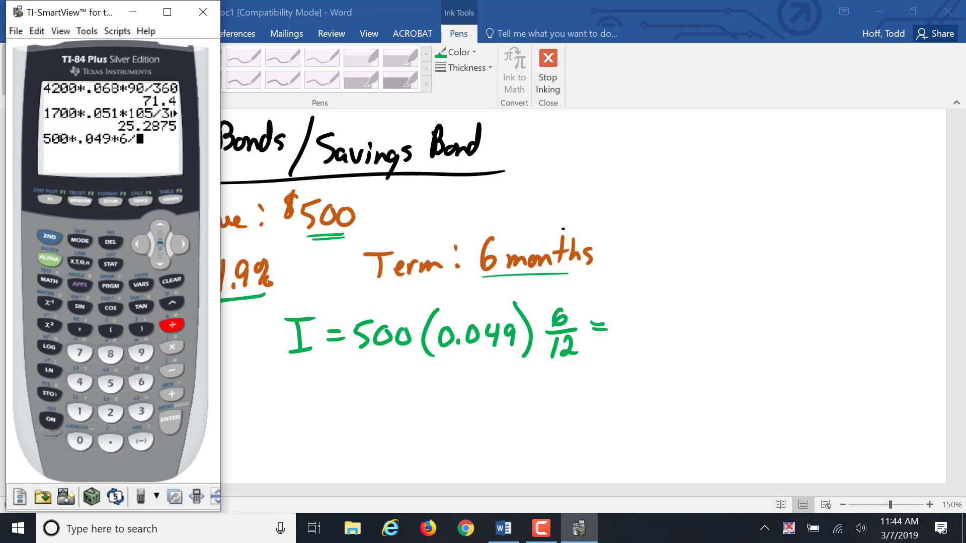
{"action": "left_click", "coordinate": [79, 412]}
{"action": "left_click", "coordinate": [110, 413]}
{"action": "key", "text": "Return"}
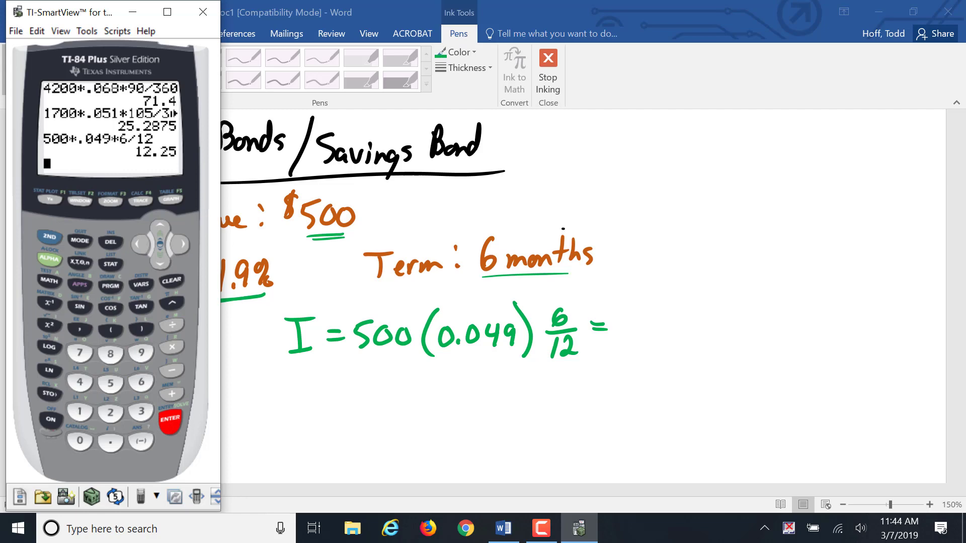
{"action": "left_click", "coordinate": [503, 528]}
Switch the pen to blue and write $12.25 after the equals sign.
{"action": "left_click", "coordinate": [456, 52]}
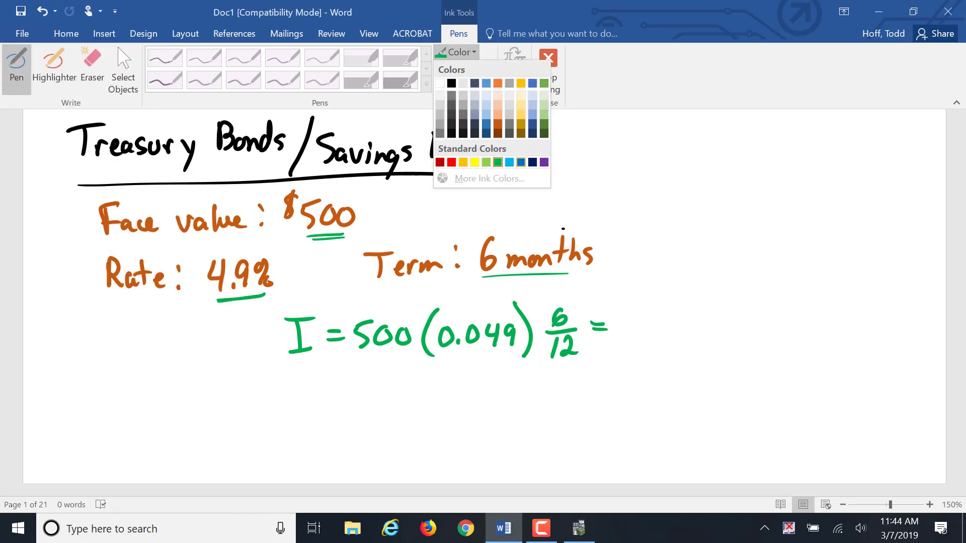
{"action": "left_click", "coordinate": [521, 162]}
{"action": "mouse_move", "coordinate": [660, 317]}
{"action": "left_mouse_down"}
{"action": "mouse_move", "coordinate": [658, 351]}
{"action": "mouse_move", "coordinate": [689, 347]}
{"action": "left_mouse_up"}
{"action": "left_click", "coordinate": [693, 343]}
{"action": "left_click_drag", "start_coordinate": [708, 318], "coordinate": [719, 344]}
{"action": "left_click_drag", "start_coordinate": [727, 324], "coordinate": [737, 318]}
{"action": "left_click_drag", "start_coordinate": [647, 303], "coordinate": [638, 322]}
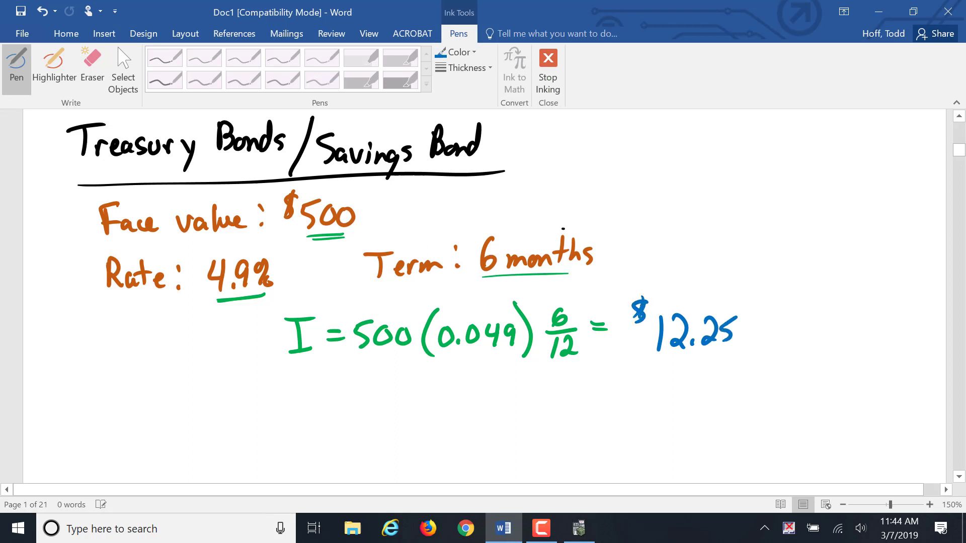
Label the amount 'discount' and underline the word in blue.
{"action": "mouse_move", "coordinate": [769, 330]}
{"action": "left_mouse_down"}
{"action": "mouse_move", "coordinate": [774, 314]}
{"action": "mouse_move", "coordinate": [772, 347]}
{"action": "left_mouse_up"}
{"action": "left_click", "coordinate": [785, 325]}
{"action": "mouse_move", "coordinate": [784, 331]}
{"action": "left_mouse_down"}
{"action": "mouse_move", "coordinate": [782, 347]}
{"action": "mouse_move", "coordinate": [813, 347]}
{"action": "left_mouse_up"}
{"action": "left_click_drag", "start_coordinate": [826, 334], "coordinate": [856, 349]}
{"action": "mouse_move", "coordinate": [869, 316]}
{"action": "left_mouse_down"}
{"action": "mouse_move", "coordinate": [866, 338]}
{"action": "mouse_move", "coordinate": [878, 327]}
{"action": "left_mouse_up"}
{"action": "left_click_drag", "start_coordinate": [748, 358], "coordinate": [881, 361]}
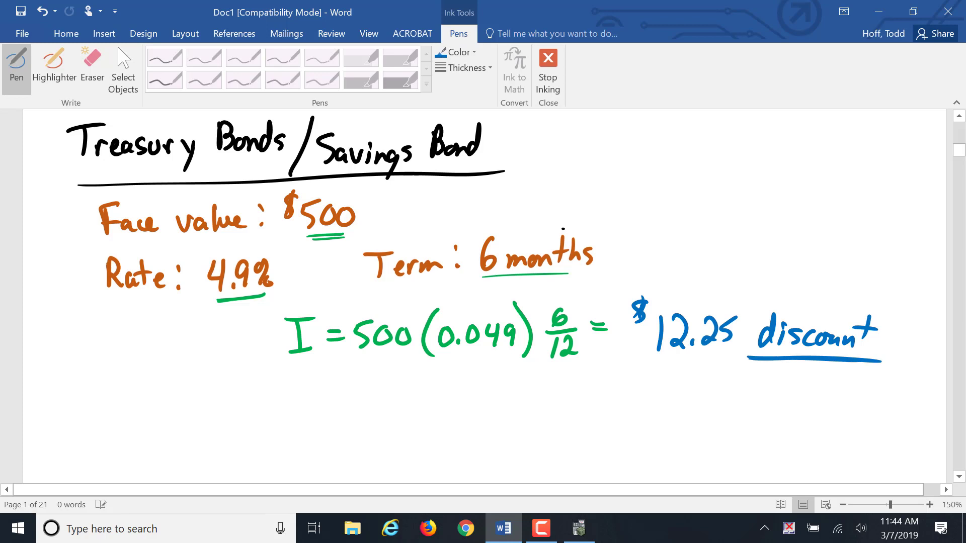
{"action": "left_click", "coordinate": [455, 52]}
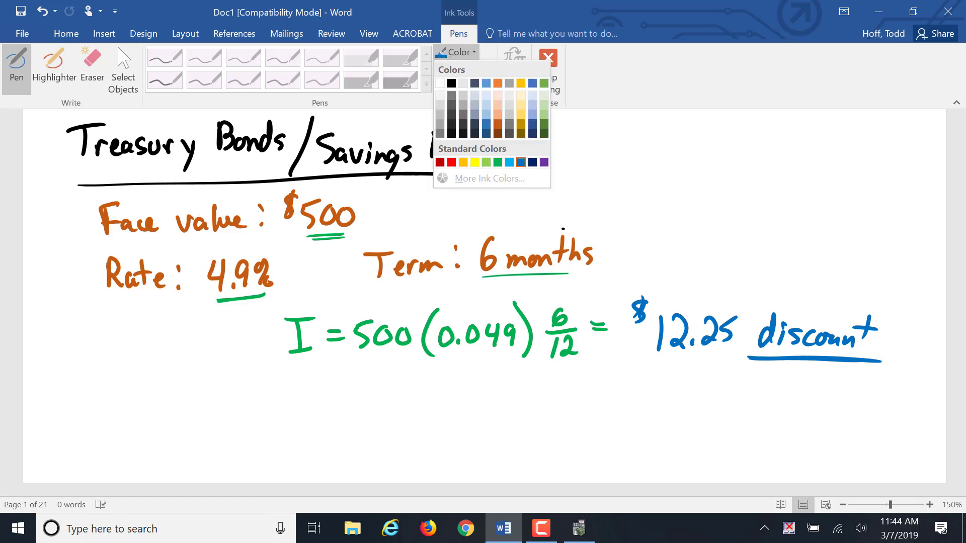
Write 'Proceeds = 500 − 12.25 =' in purple below the interest formula.
{"action": "key", "text": "Escape"}
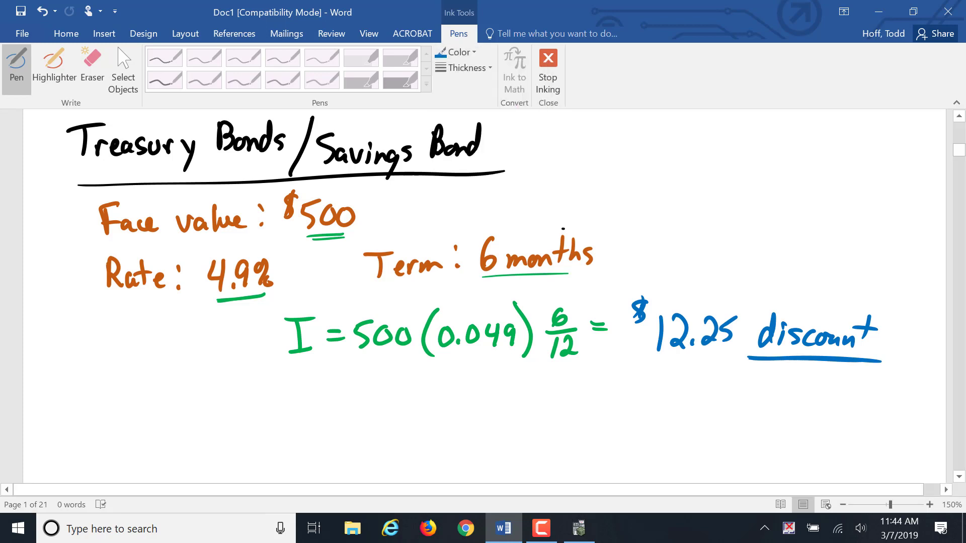
{"action": "mouse_move", "coordinate": [258, 389]}
{"action": "left_mouse_down"}
{"action": "mouse_move", "coordinate": [258, 429]}
{"action": "mouse_move", "coordinate": [261, 414]}
{"action": "left_mouse_up"}
{"action": "mouse_move", "coordinate": [270, 416]}
{"action": "left_mouse_down"}
{"action": "mouse_move", "coordinate": [272, 428]}
{"action": "mouse_move", "coordinate": [281, 414]}
{"action": "left_mouse_up"}
{"action": "mouse_move", "coordinate": [291, 417]}
{"action": "left_mouse_down"}
{"action": "mouse_move", "coordinate": [304, 433]}
{"action": "mouse_move", "coordinate": [328, 433]}
{"action": "mouse_move", "coordinate": [347, 406]}
{"action": "mouse_move", "coordinate": [376, 421]}
{"action": "left_mouse_up"}
{"action": "mouse_move", "coordinate": [418, 399]}
{"action": "left_mouse_down"}
{"action": "mouse_move", "coordinate": [401, 399]}
{"action": "mouse_move", "coordinate": [401, 427]}
{"action": "left_mouse_up"}
{"action": "mouse_move", "coordinate": [429, 406]}
{"action": "left_mouse_down"}
{"action": "mouse_move", "coordinate": [498, 418]}
{"action": "mouse_move", "coordinate": [510, 436]}
{"action": "left_mouse_up"}
{"action": "mouse_move", "coordinate": [519, 413]}
{"action": "left_mouse_down"}
{"action": "mouse_move", "coordinate": [529, 409]}
{"action": "mouse_move", "coordinate": [532, 434]}
{"action": "mouse_move", "coordinate": [574, 432]}
{"action": "left_mouse_up"}
{"action": "left_click_drag", "start_coordinate": [603, 415], "coordinate": [624, 422]}
Switch to red ink and write $487.75 after the equals sign.
{"action": "left_click", "coordinate": [455, 52]}
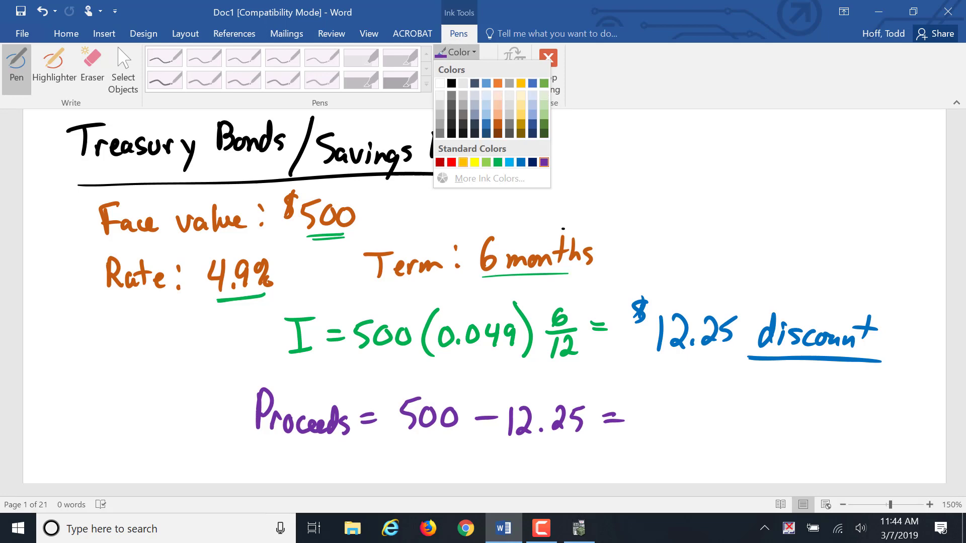
{"action": "left_click", "coordinate": [452, 162]}
{"action": "left_click_drag", "start_coordinate": [653, 391], "coordinate": [641, 410]}
{"action": "mouse_move", "coordinate": [649, 384]}
{"action": "left_mouse_down"}
{"action": "mouse_move", "coordinate": [647, 393]}
{"action": "mouse_move", "coordinate": [682, 410]}
{"action": "mouse_move", "coordinate": [671, 430]}
{"action": "left_mouse_up"}
{"action": "mouse_move", "coordinate": [705, 398]}
{"action": "left_mouse_down"}
{"action": "mouse_move", "coordinate": [726, 426]}
{"action": "mouse_move", "coordinate": [730, 415]}
{"action": "left_mouse_up"}
{"action": "left_click_drag", "start_coordinate": [742, 422], "coordinate": [778, 417]}
{"action": "mouse_move", "coordinate": [793, 404]}
{"action": "left_mouse_down"}
{"action": "mouse_move", "coordinate": [777, 428]}
{"action": "mouse_move", "coordinate": [833, 420]}
{"action": "mouse_move", "coordinate": [864, 428]}
{"action": "mouse_move", "coordinate": [878, 407]}
{"action": "mouse_move", "coordinate": [878, 437]}
{"action": "left_mouse_up"}
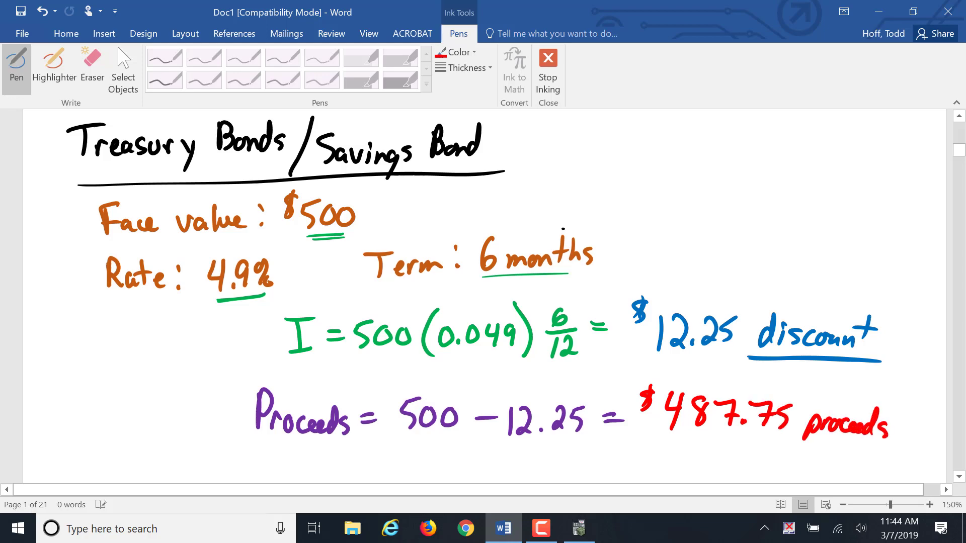
Box the $487.75 proceeds answer in red and set the pen back to black.
{"action": "mouse_move", "coordinate": [910, 403]}
{"action": "left_mouse_down"}
{"action": "mouse_move", "coordinate": [813, 385]}
{"action": "mouse_move", "coordinate": [811, 453]}
{"action": "mouse_move", "coordinate": [912, 392]}
{"action": "left_mouse_up"}
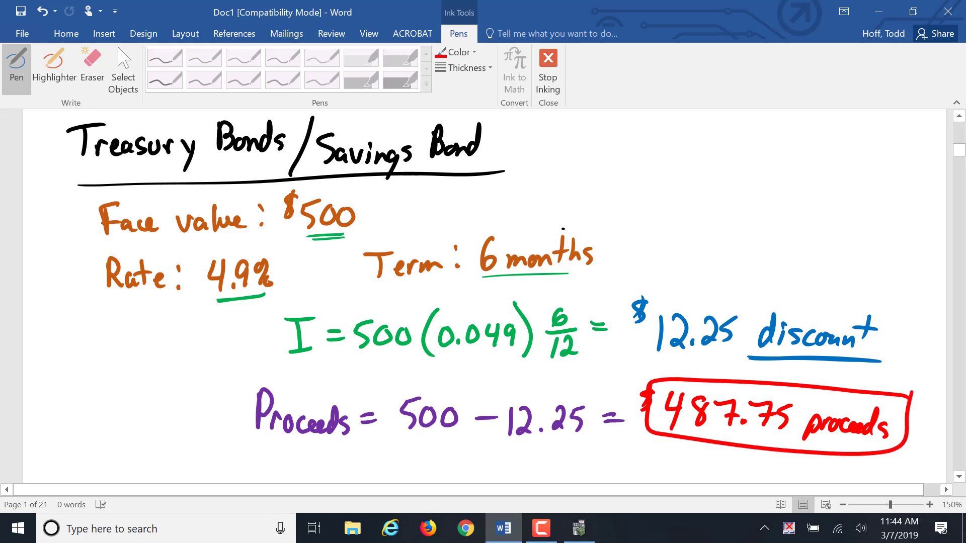
{"action": "left_click", "coordinate": [459, 52]}
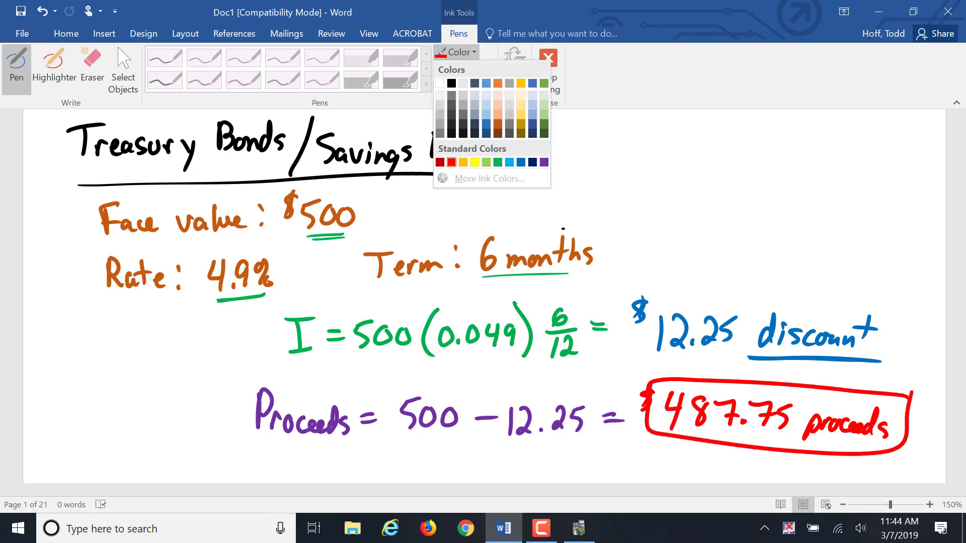
{"action": "left_click", "coordinate": [455, 81]}
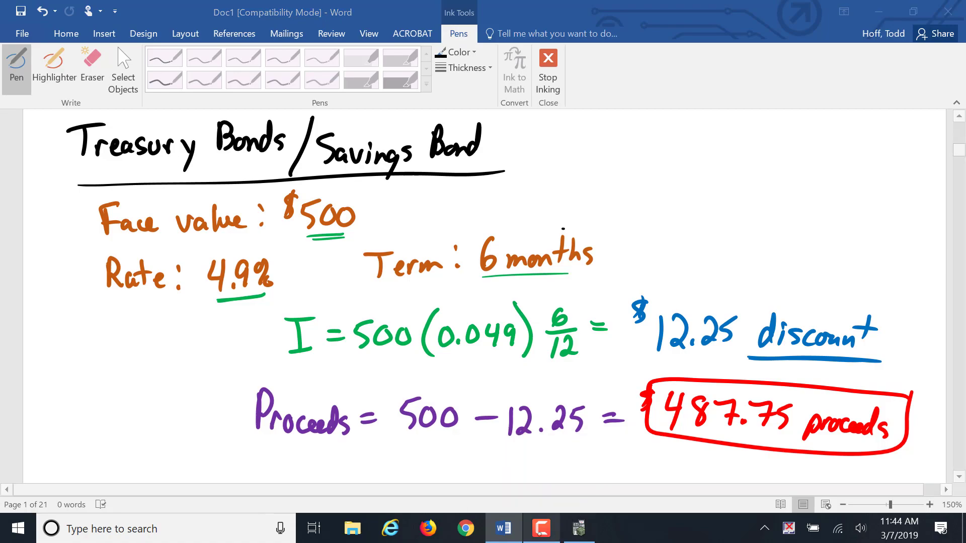